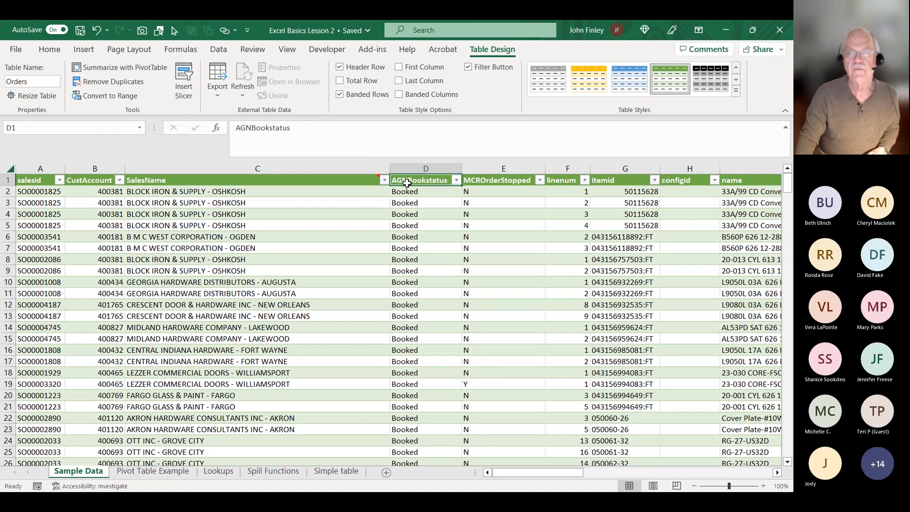
Insert a table column before AGNBookstatus and name its header City
right_click(404, 180)
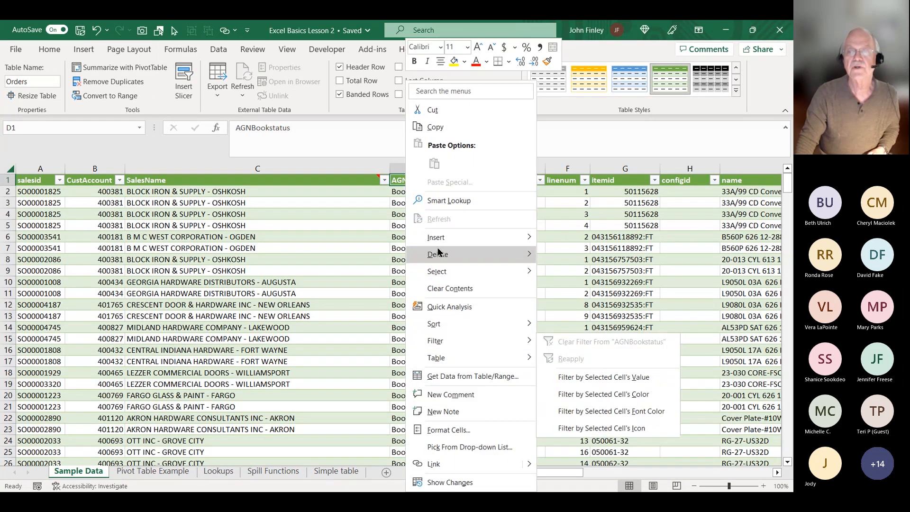
mouse_move(439, 238)
click(621, 237)
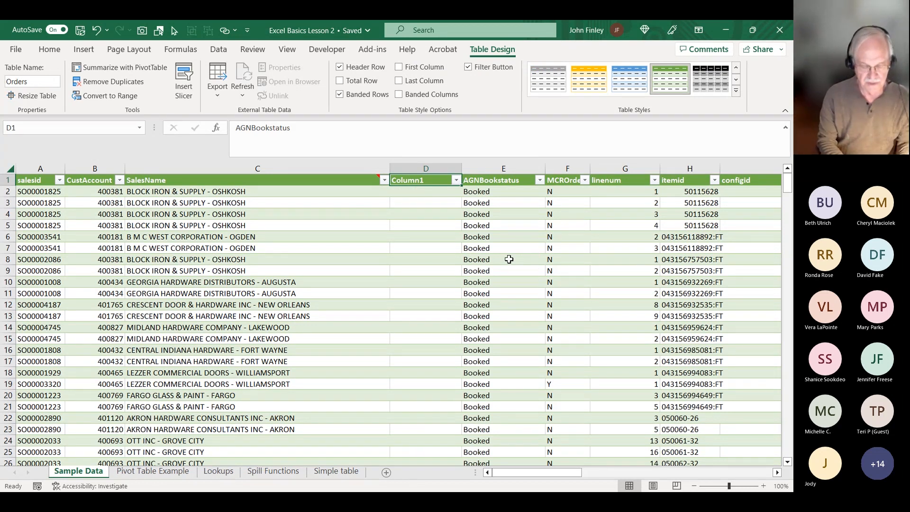
text(City)
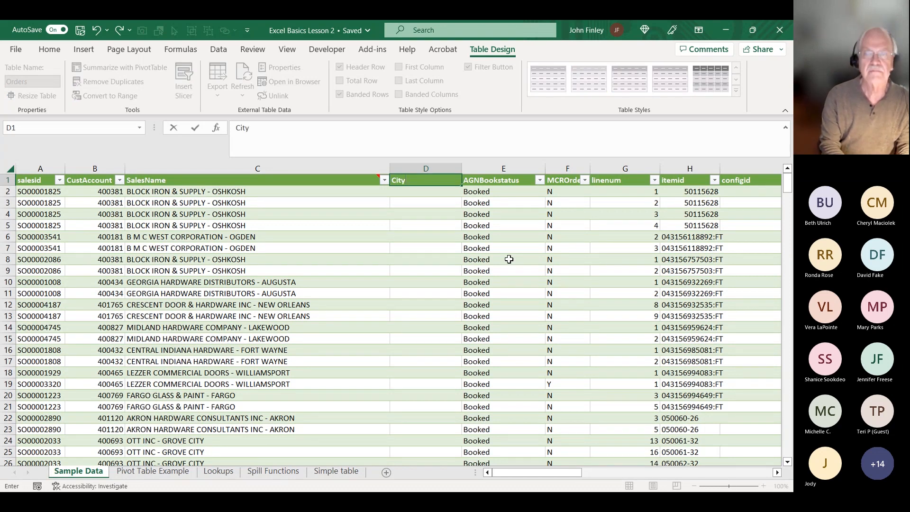
key(Return)
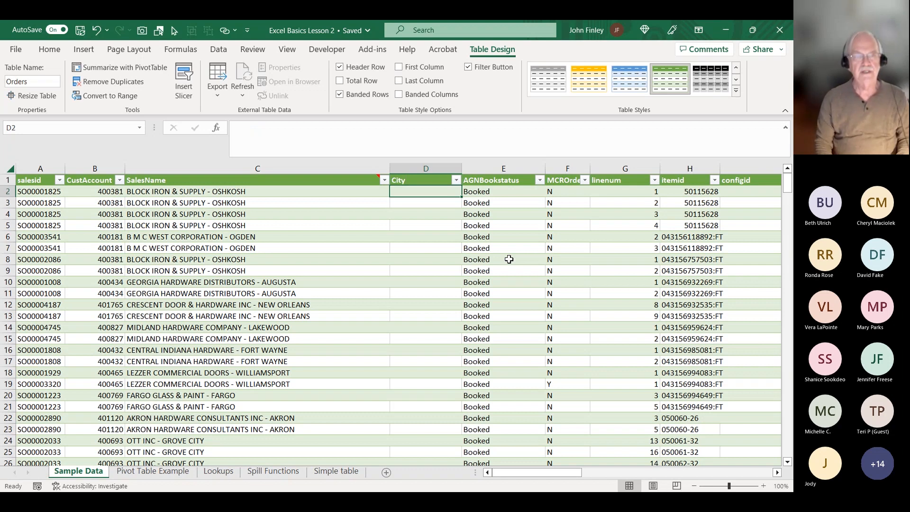
key(Left)
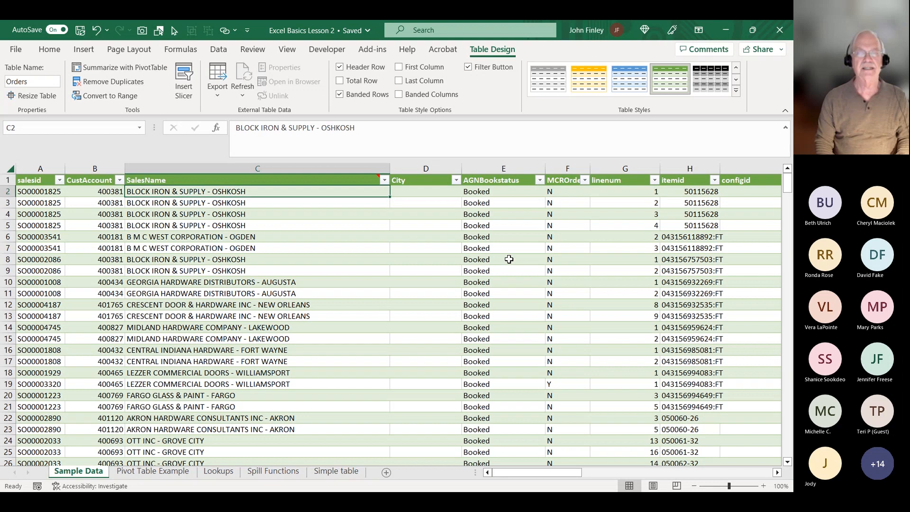
key(Right)
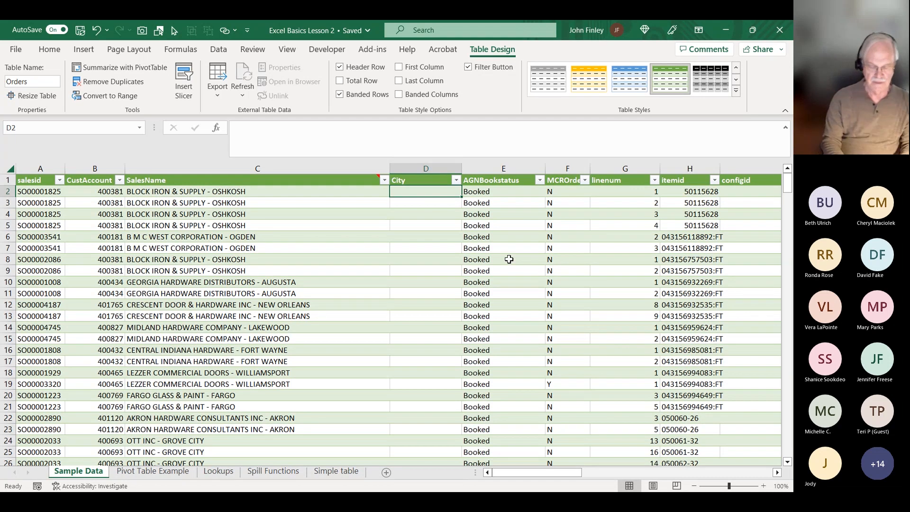
text(=)
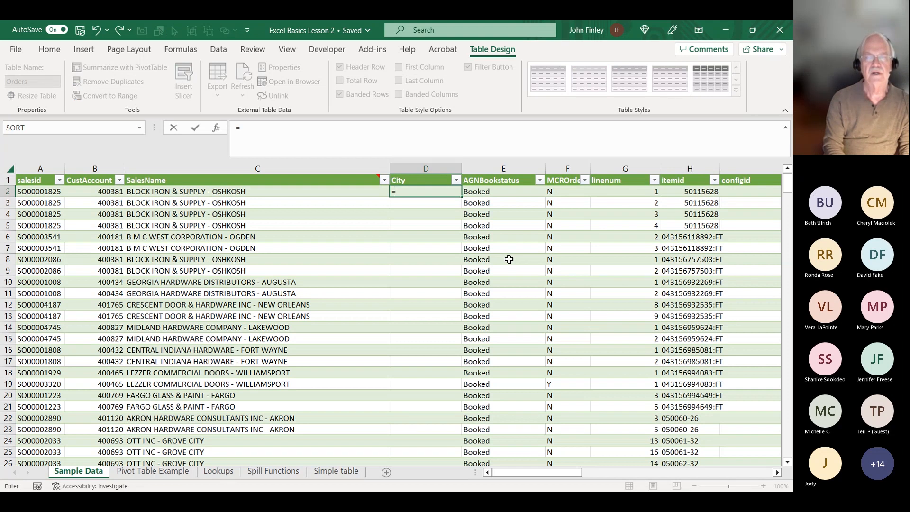
text(mid)
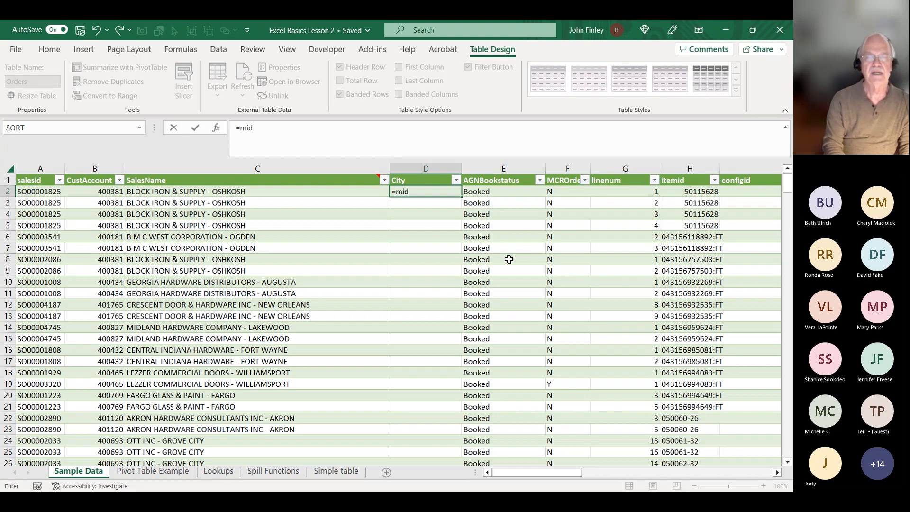
text(()
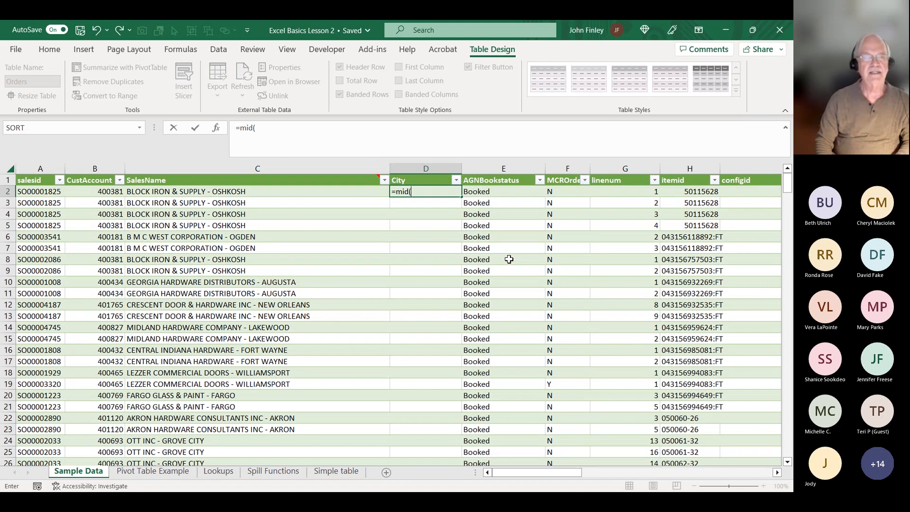
key(Left)
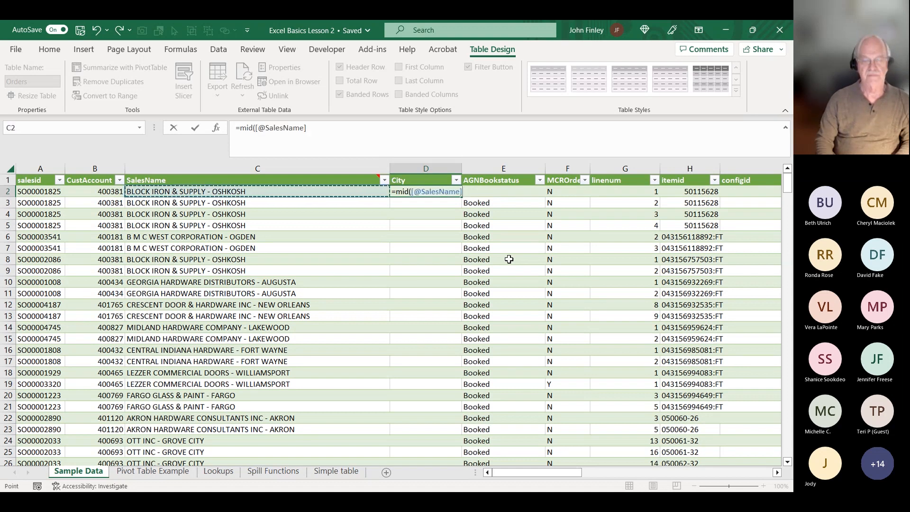
text(,)
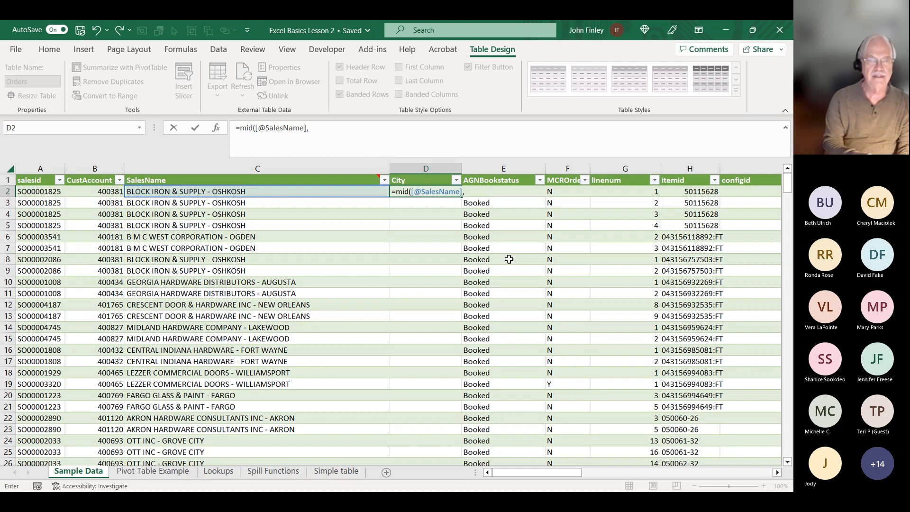
text(find()
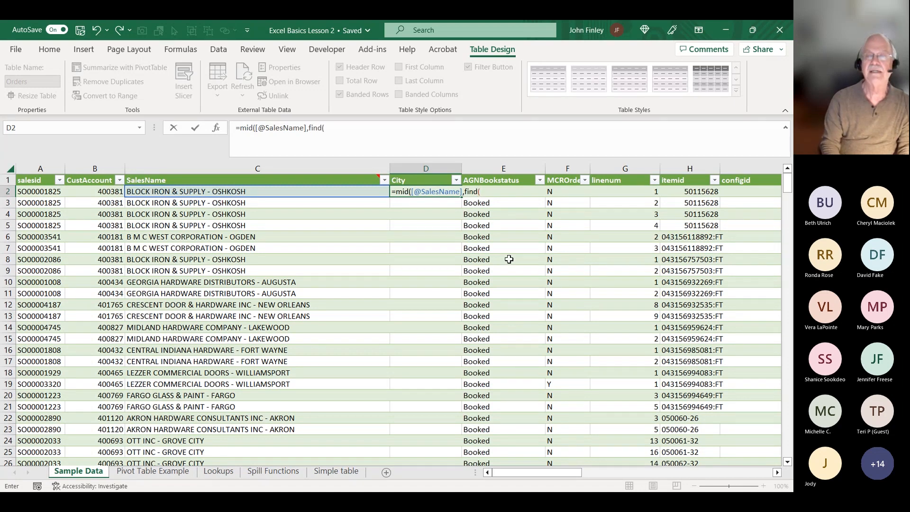
text("_)
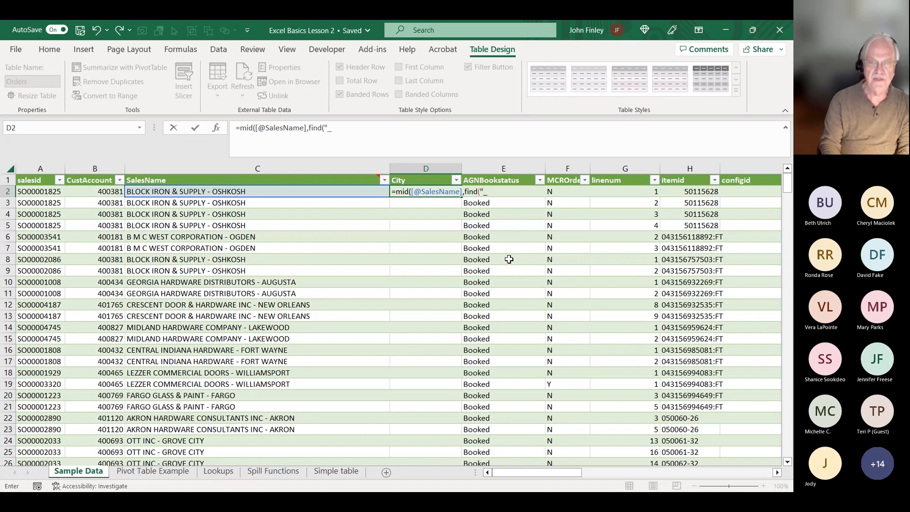
key(BackSpace)
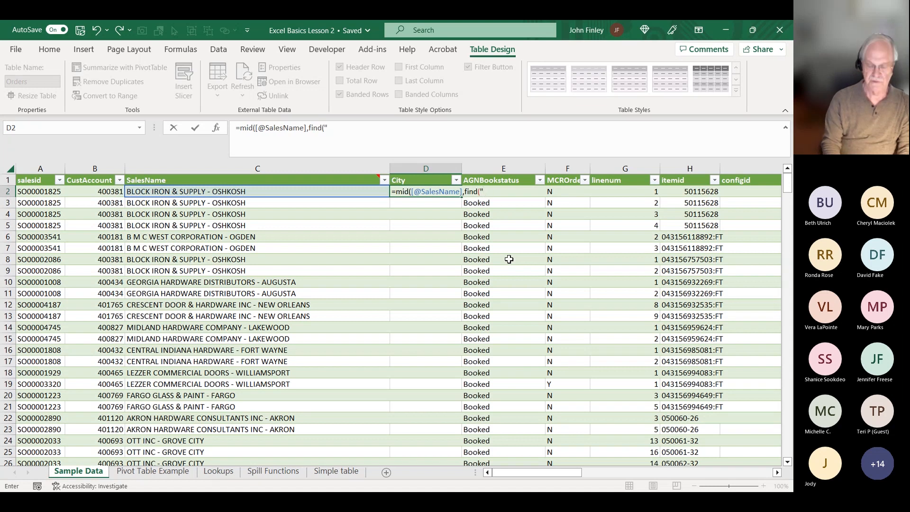
text(-")
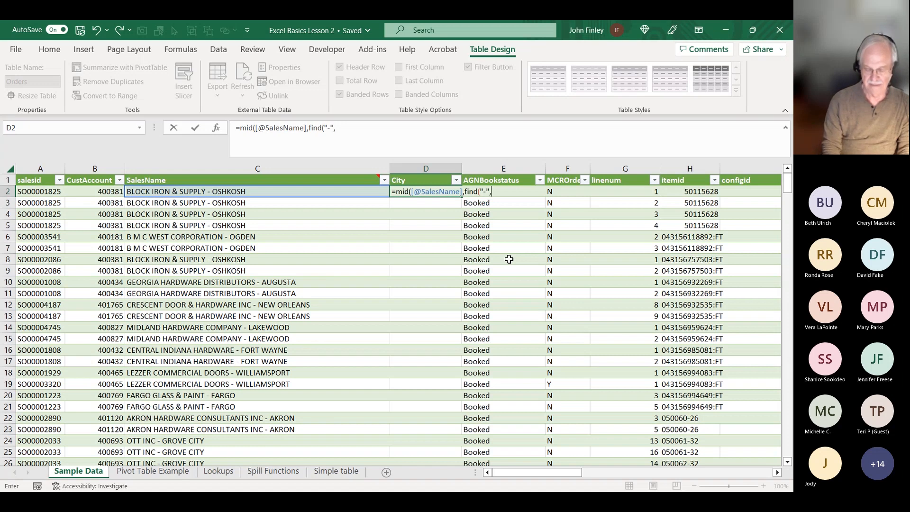
text(,)
key(Left)
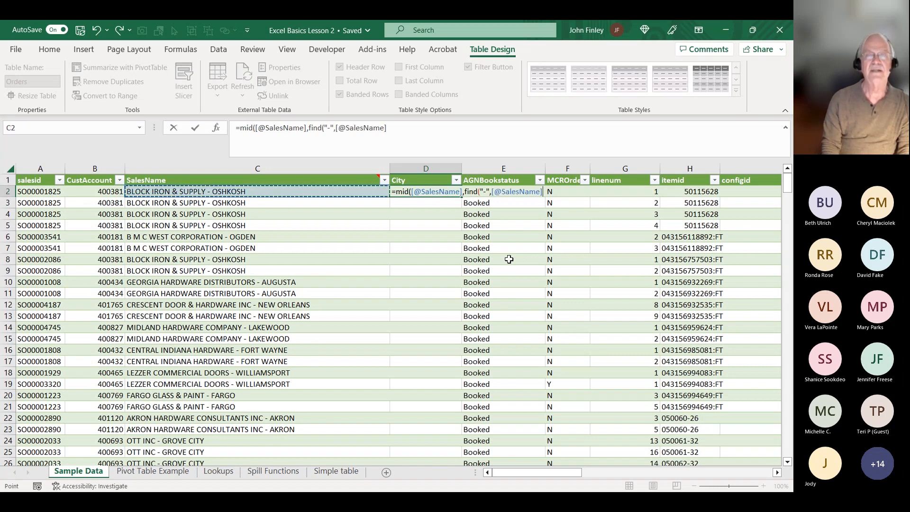
text(,)
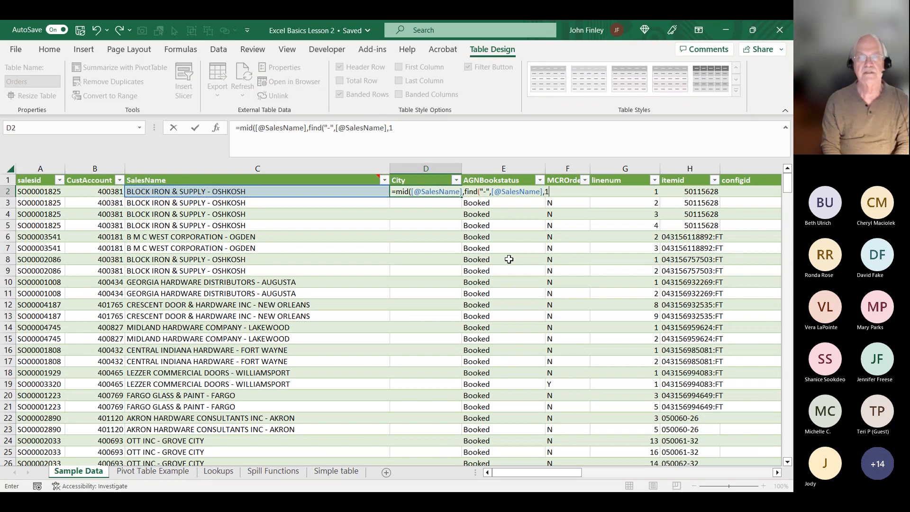
text(1)
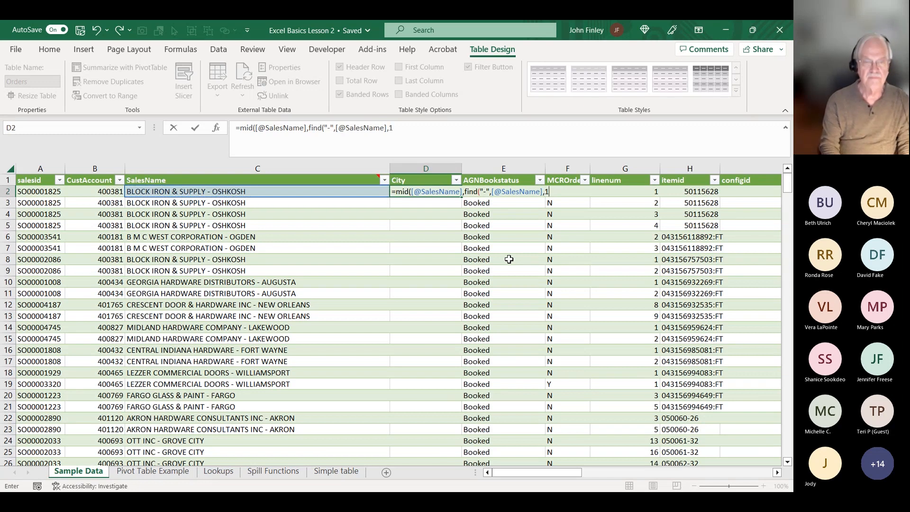
text()+1)
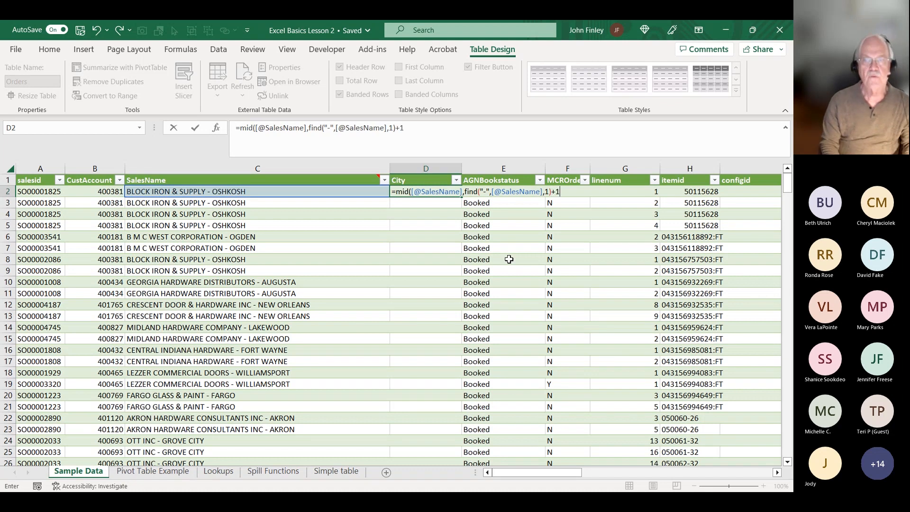
text(,)
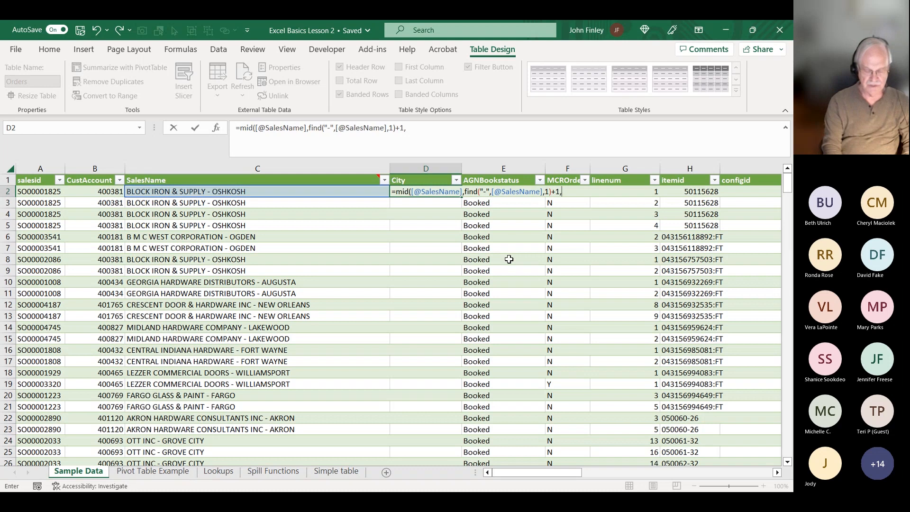
text(256)
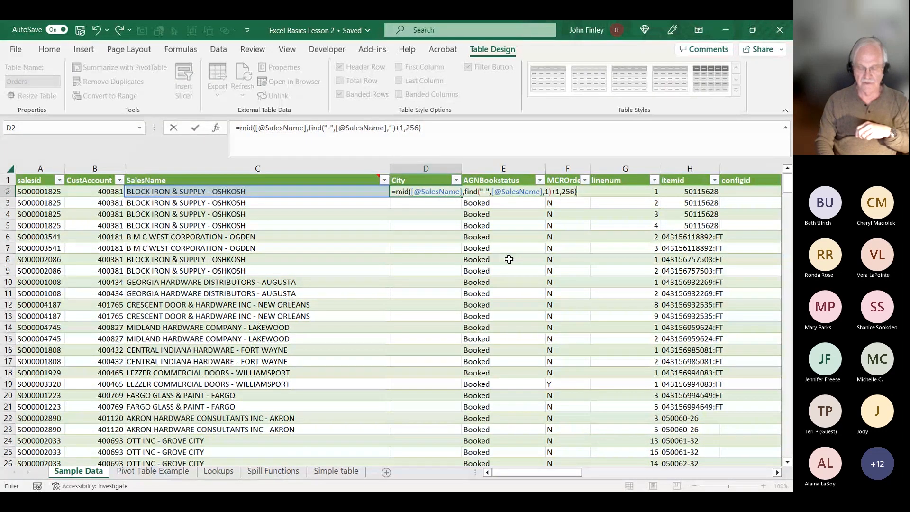
key(Return)
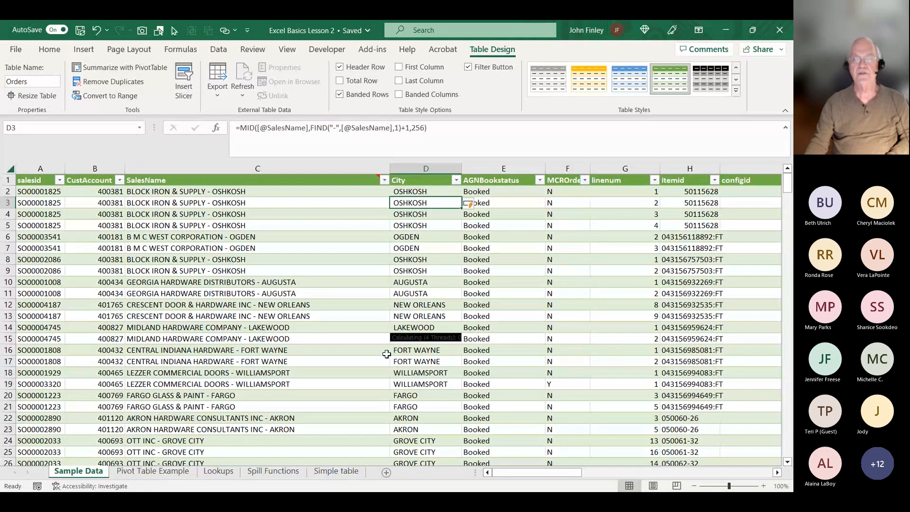
Review the extracted city names against SalesName down to the table's last row, and return to the first data row
scroll(425, 413, down, 4)
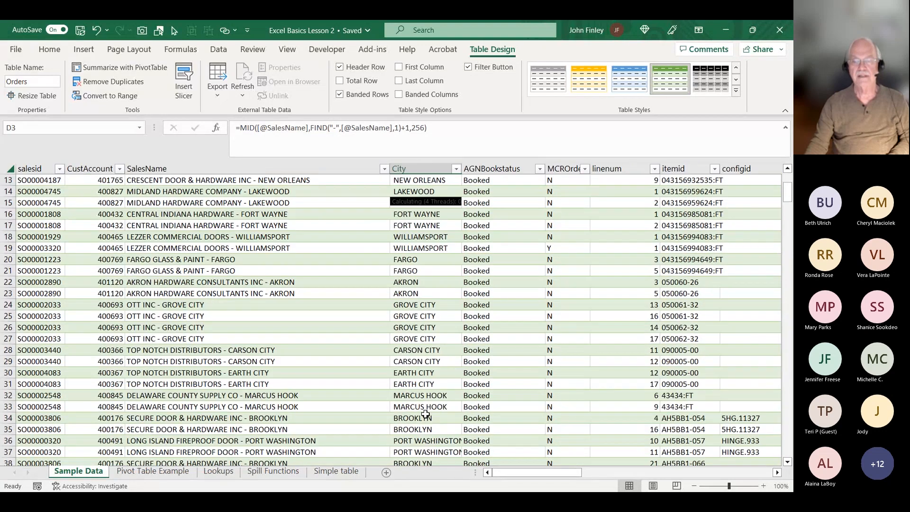
scroll(425, 413, down, 7)
scroll(422, 385, up, 11)
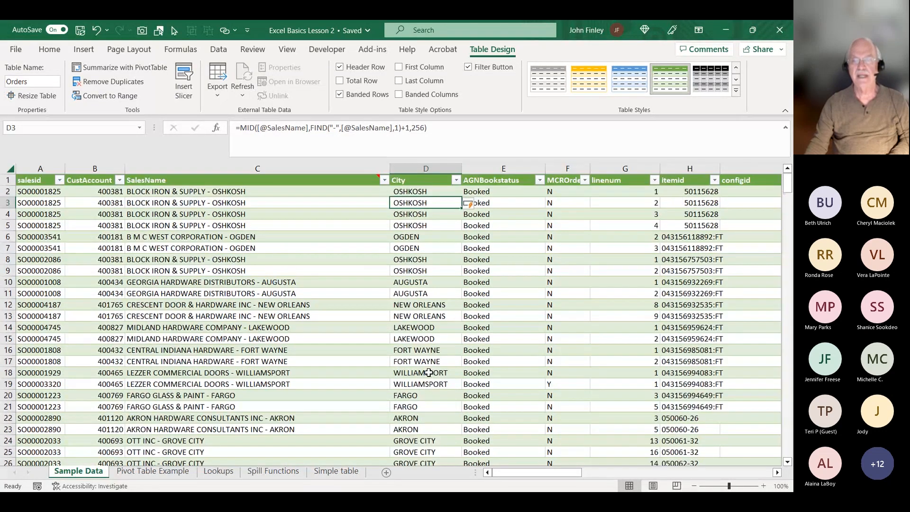
click(421, 451)
key(ctrl+Down)
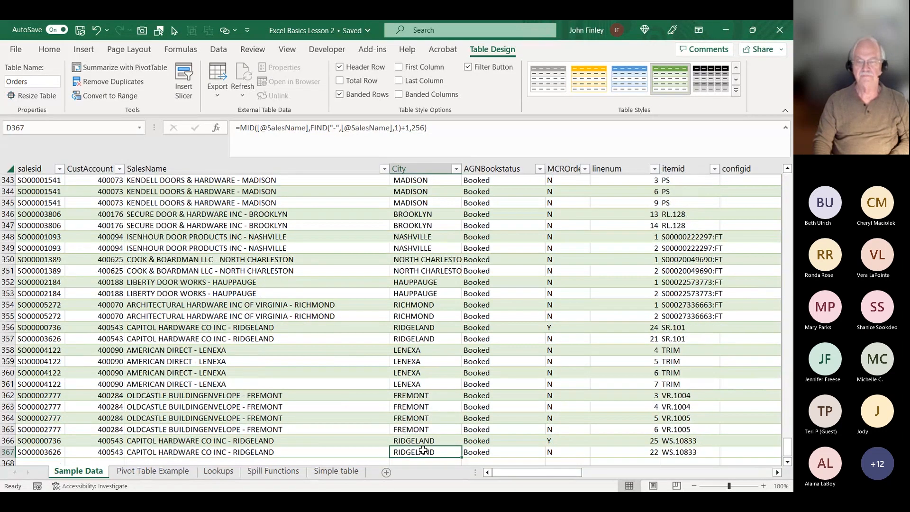
key(Up)
key(Up)
key(Up)
key(Up)
key(Up)
key(Up)
key(Up)
key(Up)
key(Up)
key(Up)
key(Up)
key(Up)
key(Up)
key(Up)
key(Up)
key(Up)
key(Up)
key(Up)
key(Up)
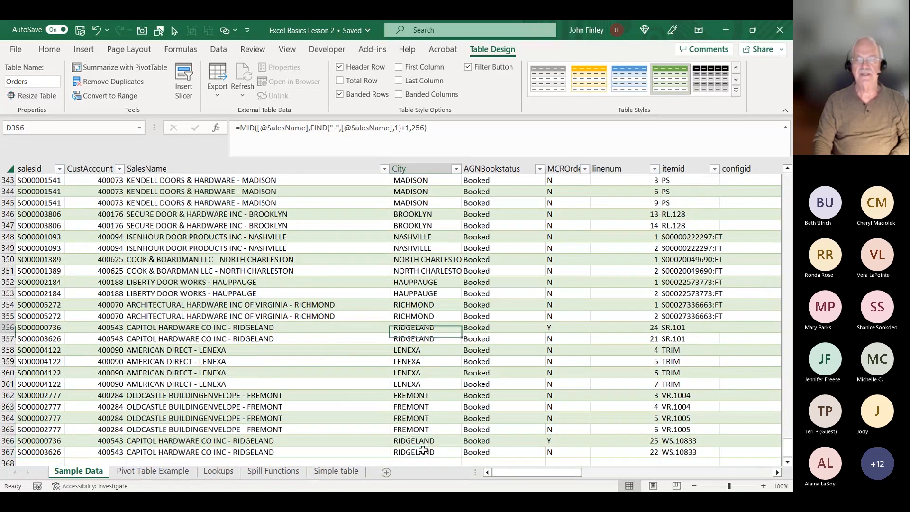
key(Up)
key(Up)
key(Up)
key(Up)
key(Up)
key(Up)
key(Up)
key(Up)
key(Up)
key(Up)
key(Up)
key(Up)
key(Up)
key(Up)
key(Up)
key(Up)
key(Up)
key(Up)
key(Up)
key(Up)
key(Up)
key(Up)
key(Up)
key(Up)
key(Up)
key(Up)
key(Up)
key(Up)
key(Up)
key(Up)
key(Up)
key(Up)
key(Up)
key(Up)
key(Up)
key(Up)
key(Up)
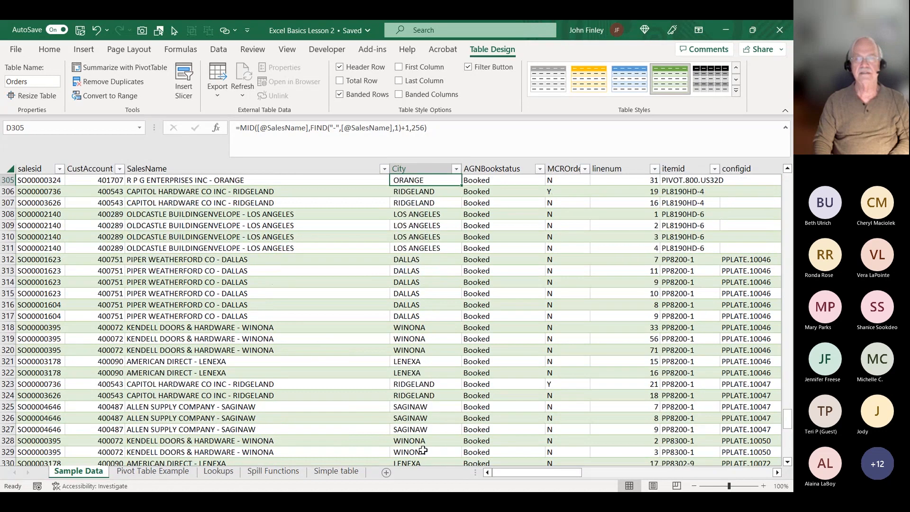
key(Up)
key(Up)
key(Up)
key(Up)
key(Up)
key(Up)
key(Up)
key(Up)
key(Up)
key(Up)
key(Up)
key(Up)
key(Up)
key(Up)
key(Up)
key(Up)
key(Up)
key(Up)
key(Up)
key(Up)
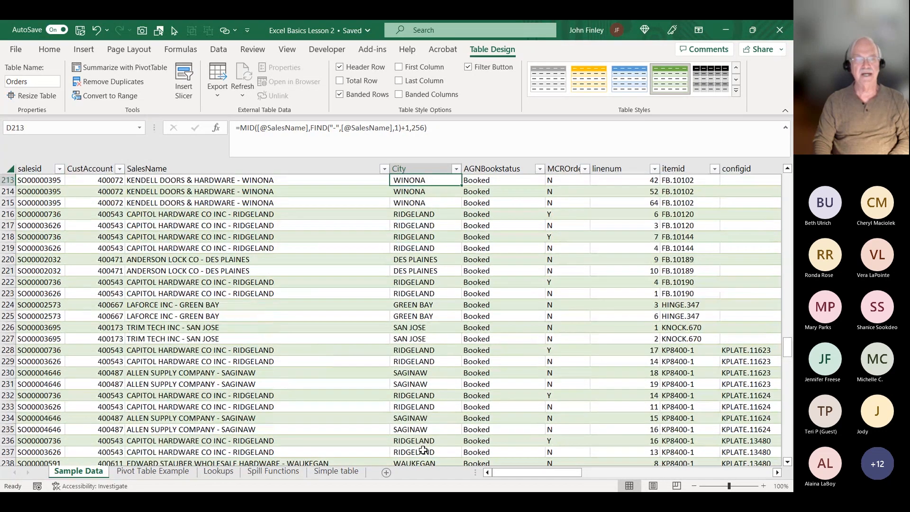
key(Up)
key(Up)
key(Up)
key(Up)
key(Up)
key(Up)
key(Up)
key(Up)
key(Up)
key(Up)
key(Up)
key(Up)
key(Up)
key(Up)
key(Up)
key(Up)
key(Up)
key(Up)
key(Up)
key(Up)
key(Up)
key(Up)
key(Up)
key(Up)
key(Up)
key(Up)
key(Up)
key(Up)
key(Up)
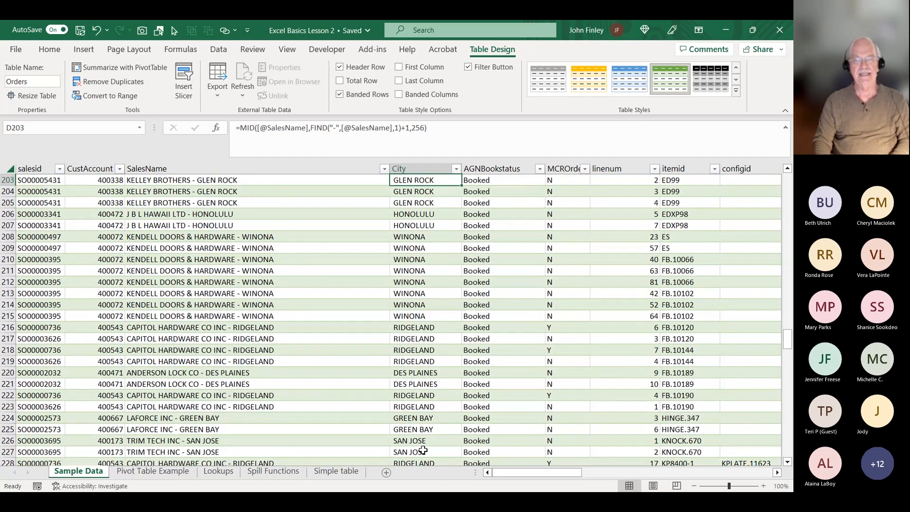
key(Up)
key(Up)
key(Up)
key(Up)
key(Up)
key(Up)
key(Up)
key(Up)
key(Up)
key(Up)
key(Up)
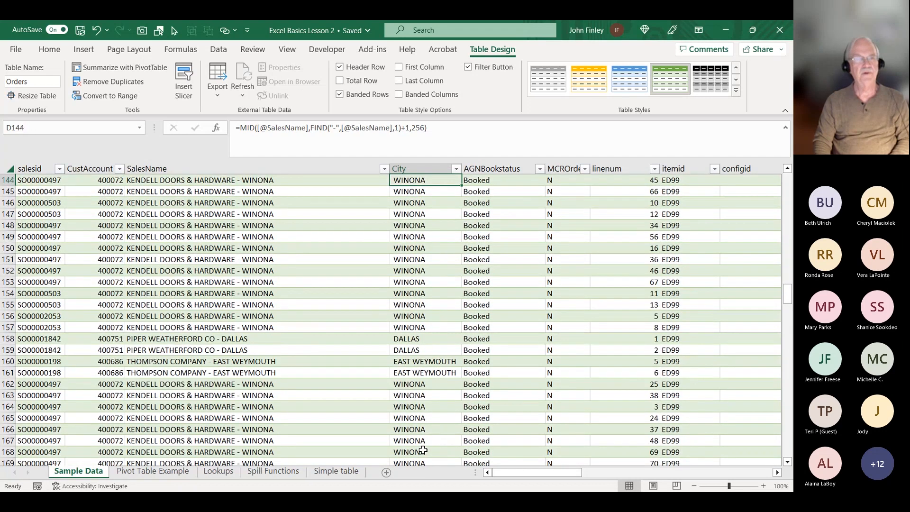
key(End)
key(Up)
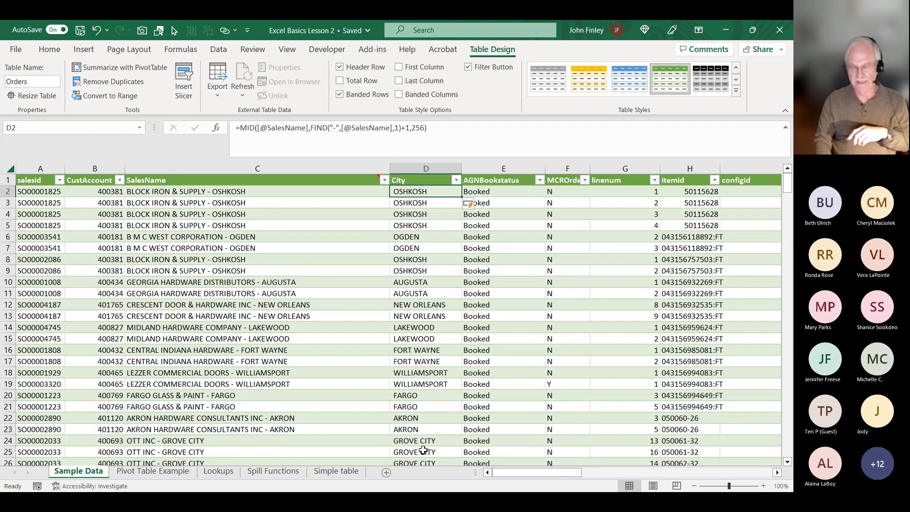
Insert a new table column in the Orders table between LeadTime and CustPO
key(Right)
key(Right)
key(Right)
key(Right)
key(Right)
key(Right)
key(Right)
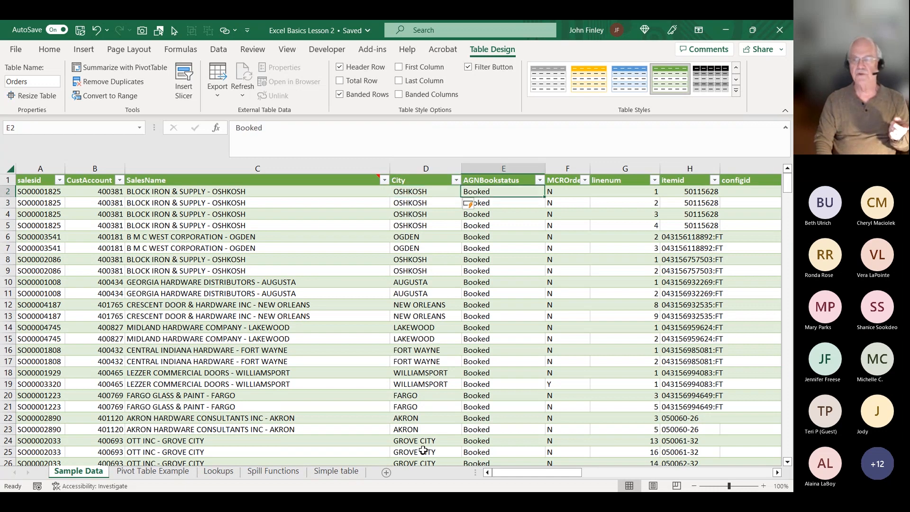
key(Right)
key(Right)
key(Right)
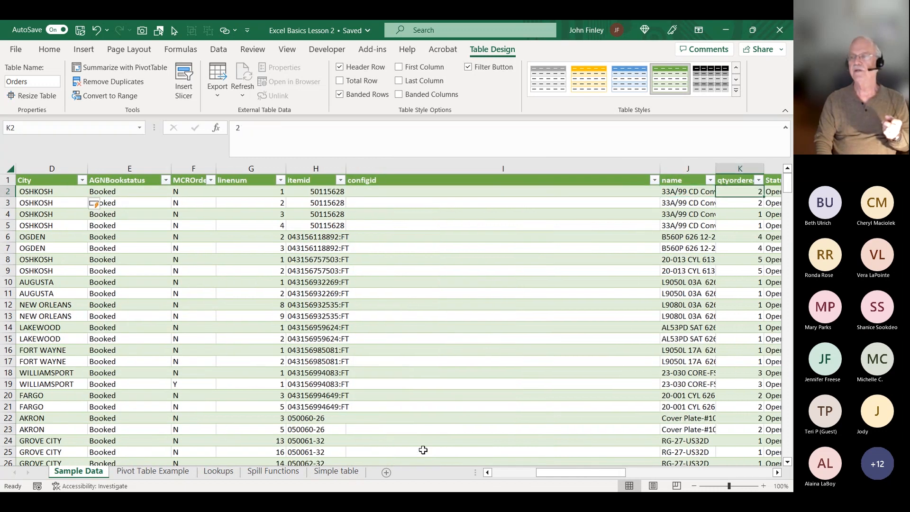
key(Right)
key(Right)
key(Right)
key(Right)
key(Right)
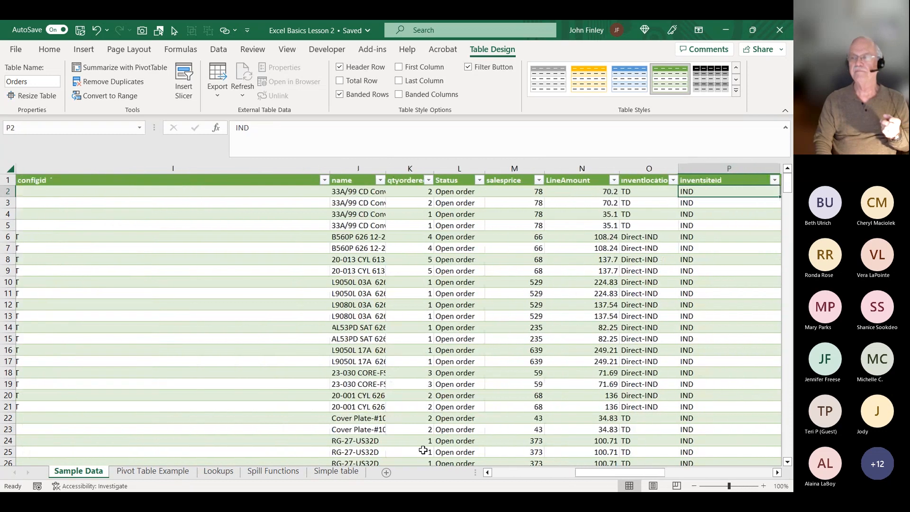
key(Right)
key(Right)
key(Right)
key(Right)
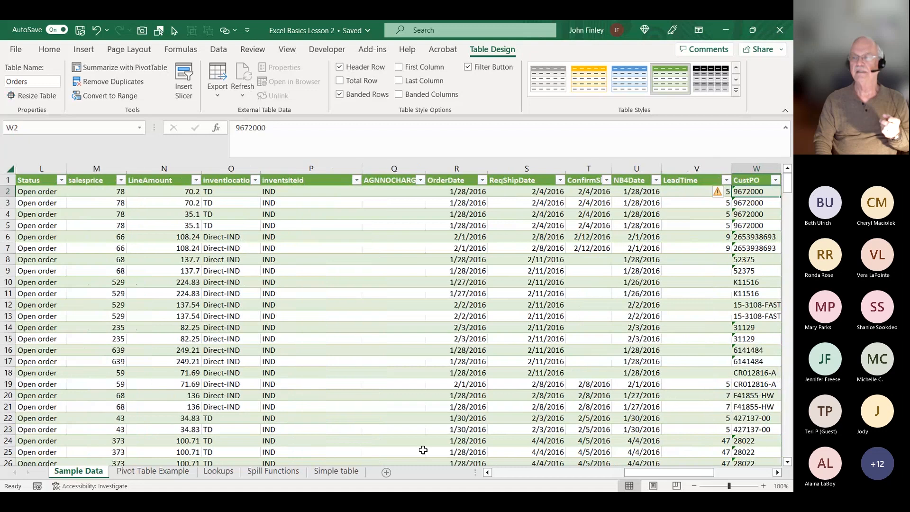
key(Right)
key(Left)
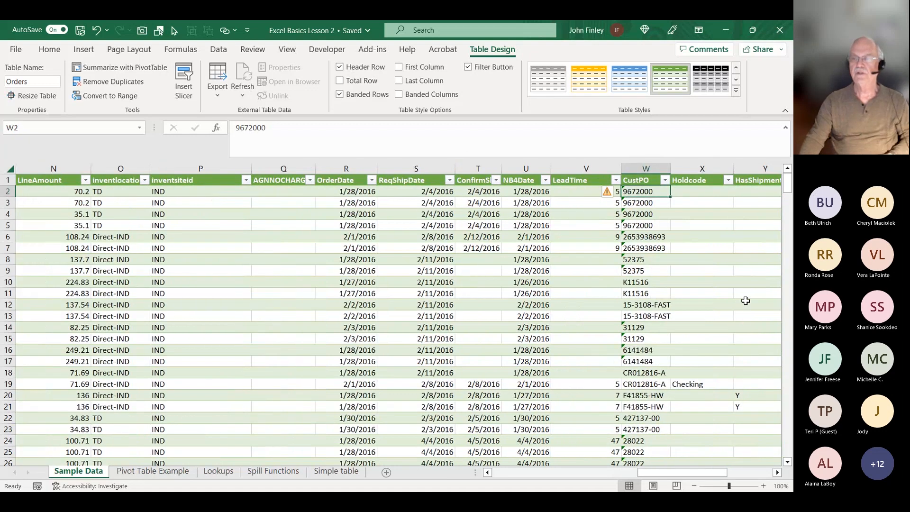
right_click(641, 182)
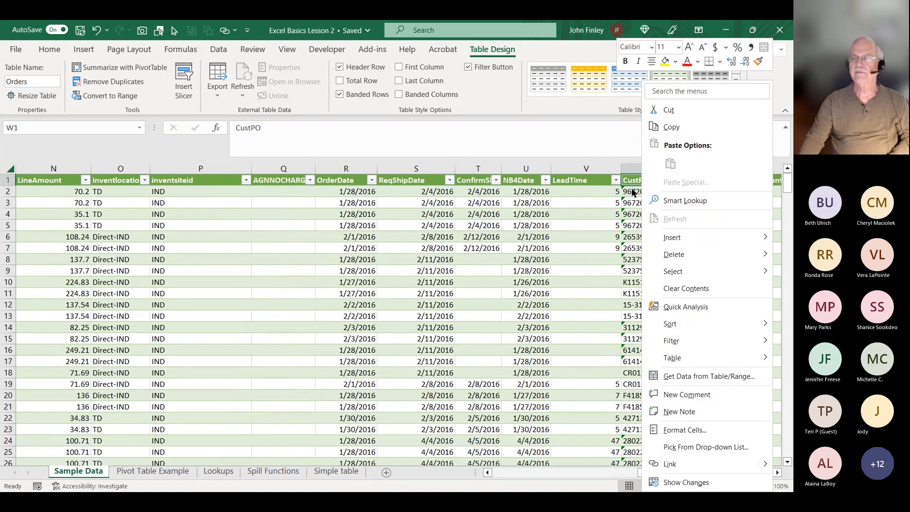
mouse_move(677, 247)
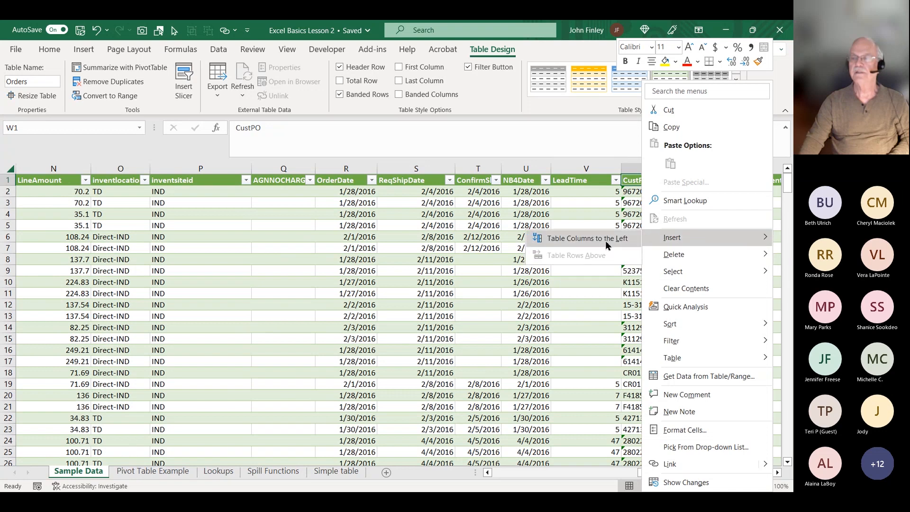
click(612, 243)
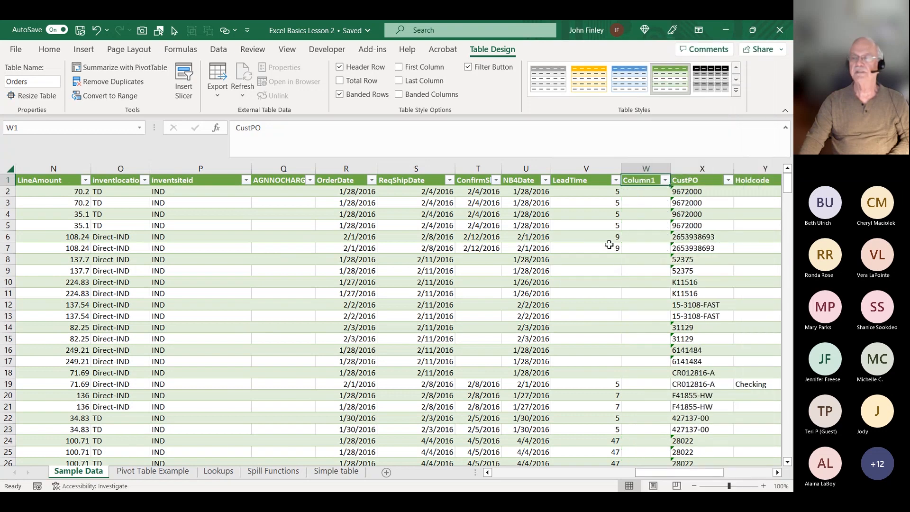
Rename the header of the new column before CustPO as Late (Y/N)
double_click(642, 181)
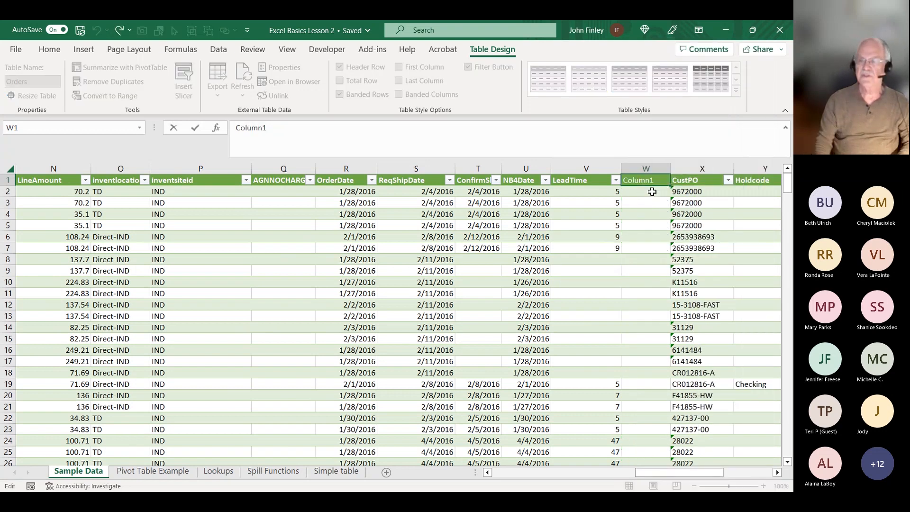
key(BackSpace)
key(BackSpace)
key(BackSpace)
key(BackSpace)
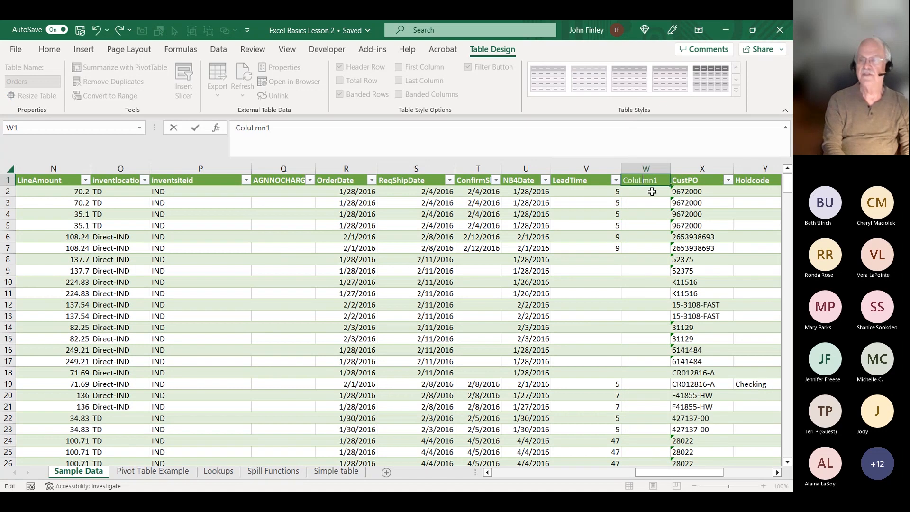
key(BackSpace)
key(BackSpace)
key(BackSpace)
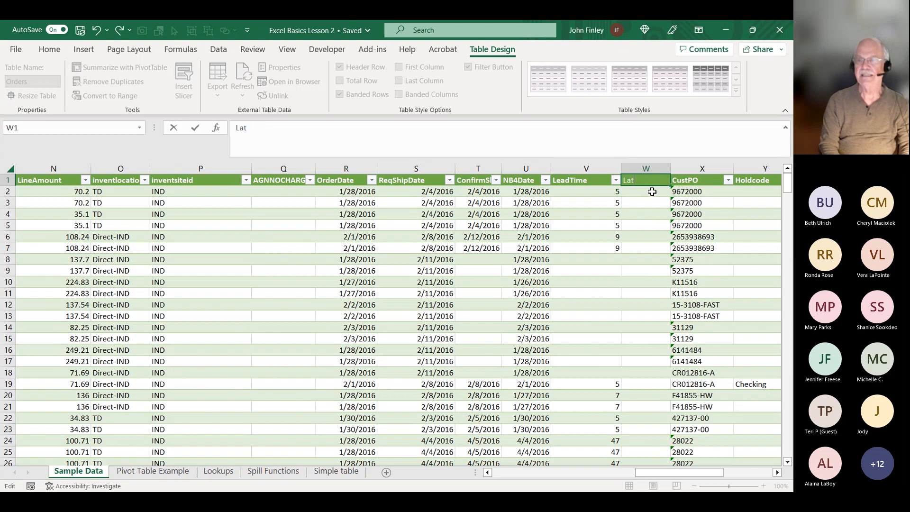
text(Late)
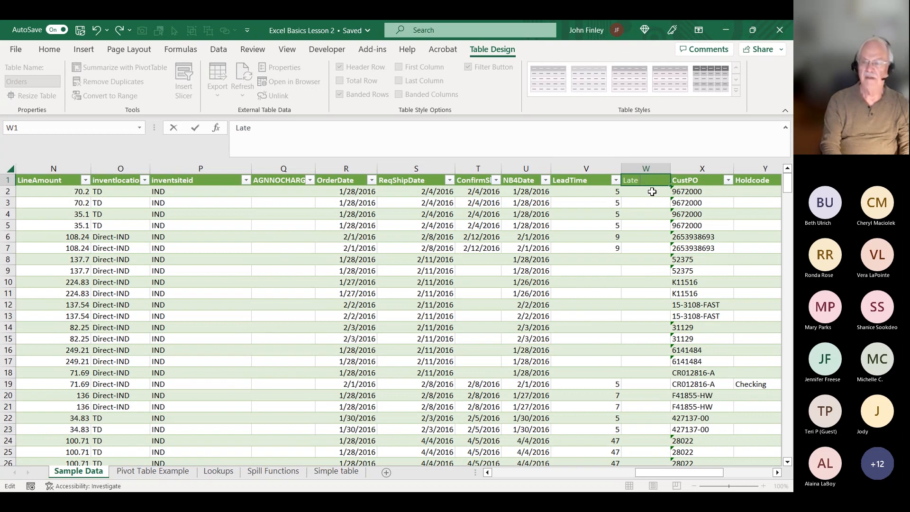
text( *()
text(Y)
text(?)
text(N)
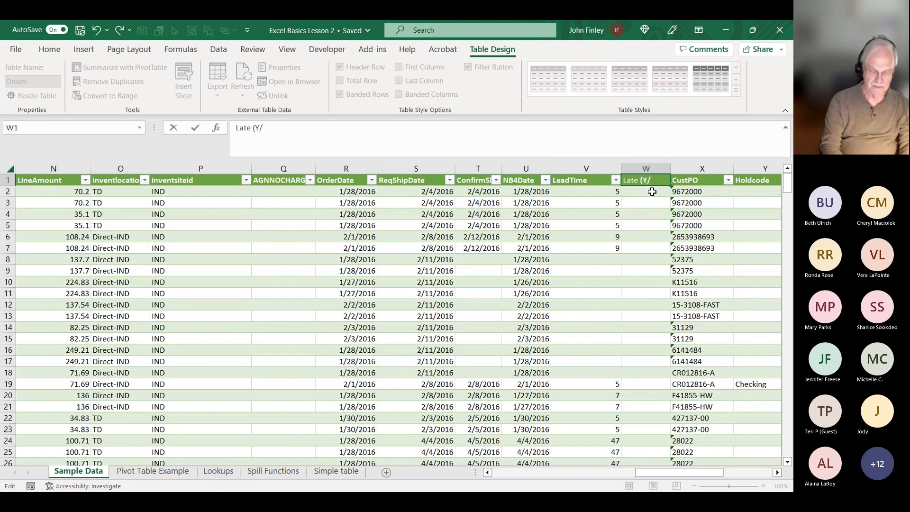
text(N)
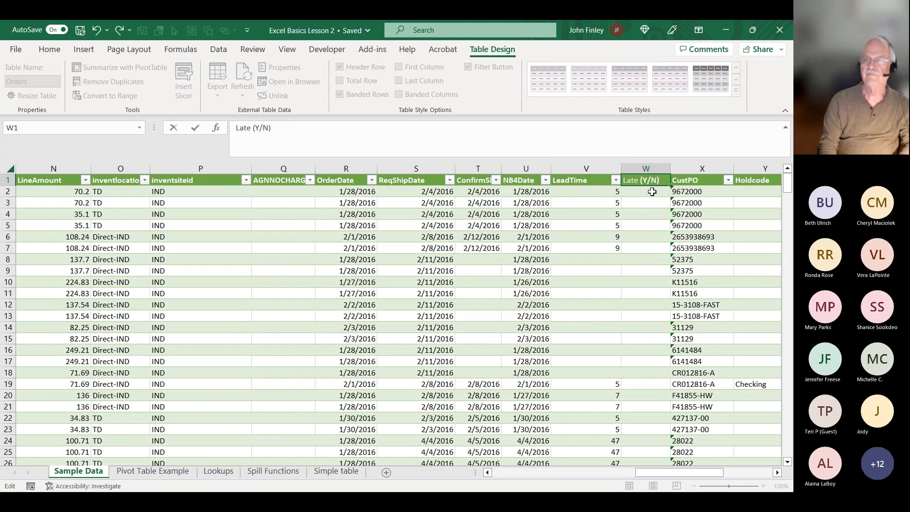
key(Return)
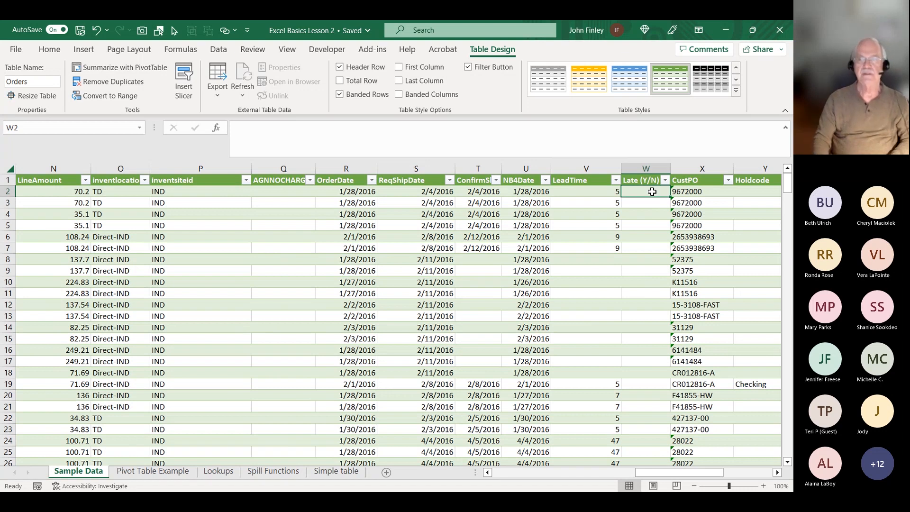
Examine the ReqShipDate, ConfirmShipDate and NB4Date values in the first data rows
key(Left)
key(Left)
key(Left)
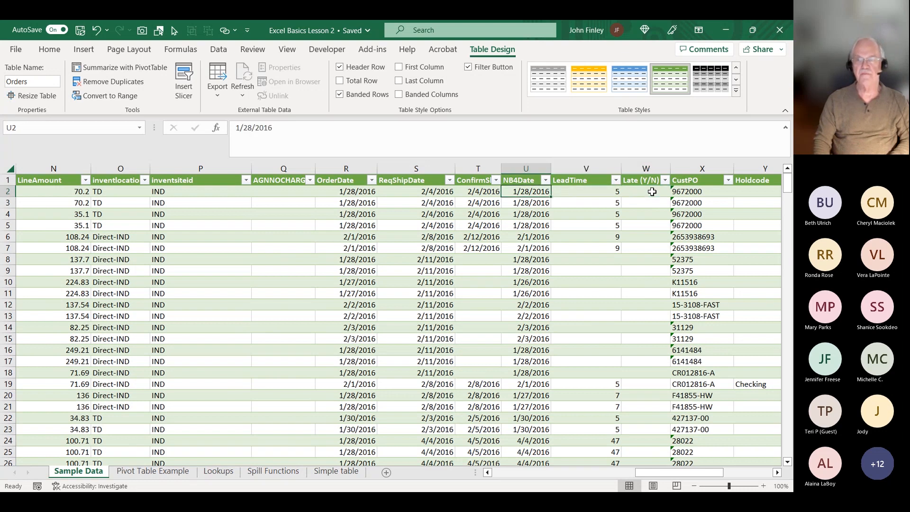
key(Down)
key(Down)
key(Down)
key(Up)
key(Up)
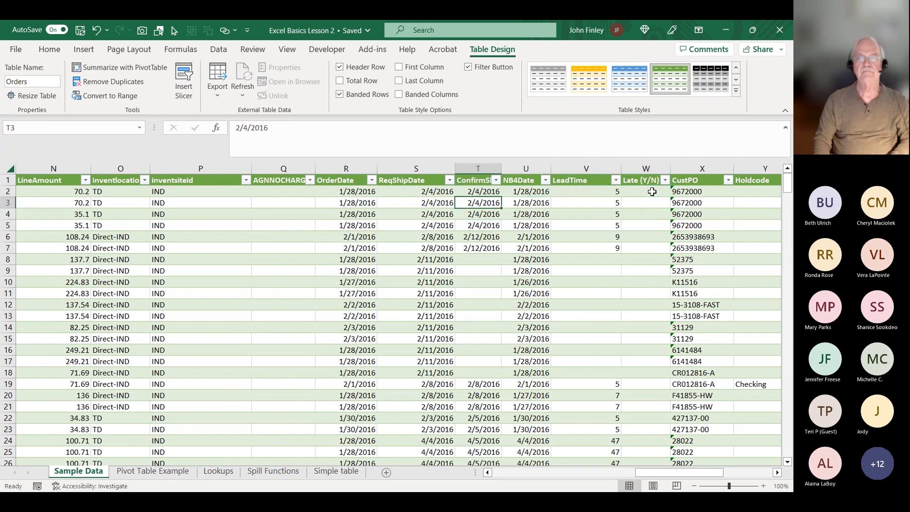
key(Left)
key(Up)
key(Right)
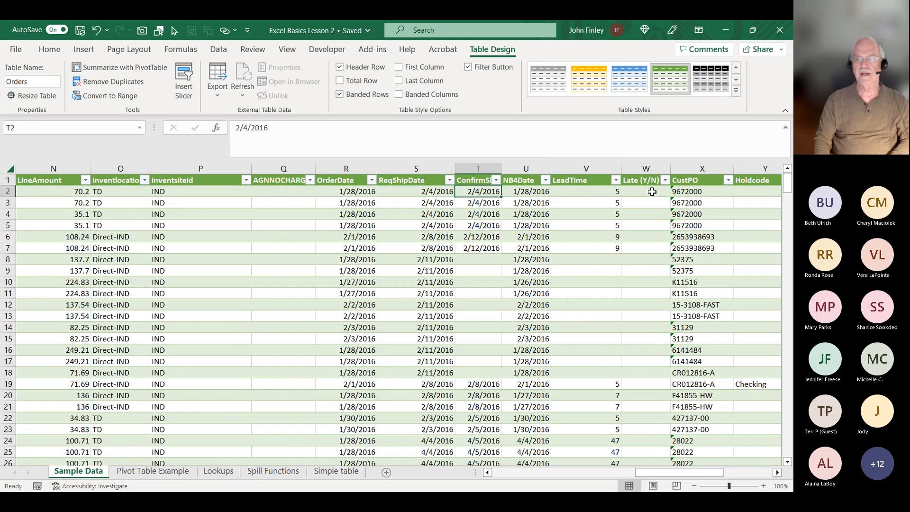
click(652, 191)
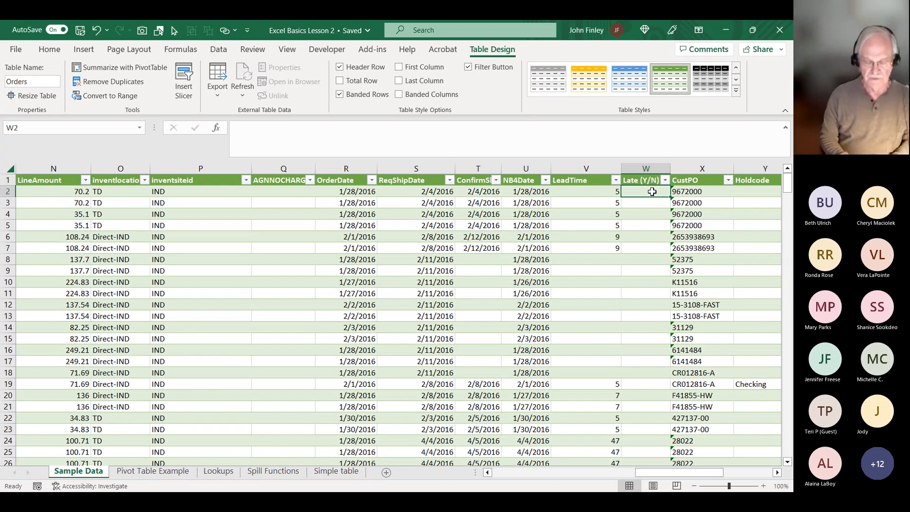
text(=)
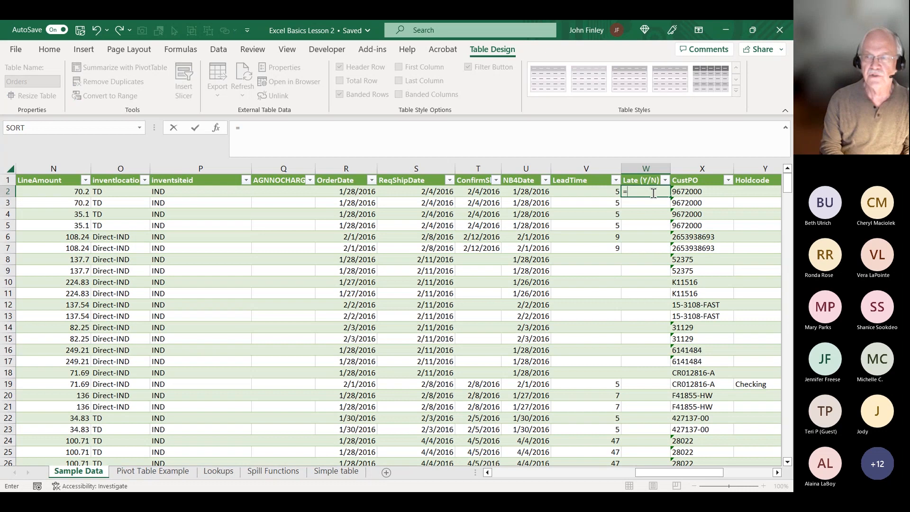
text(if)
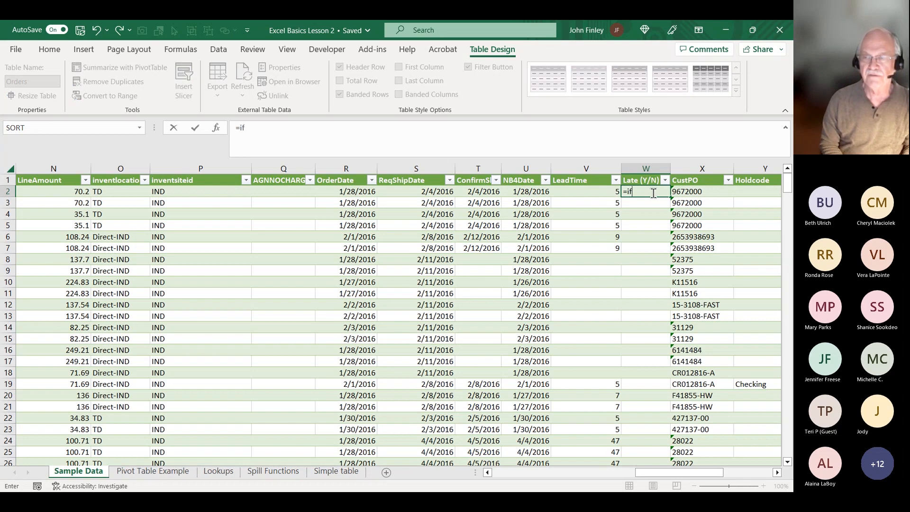
text(()
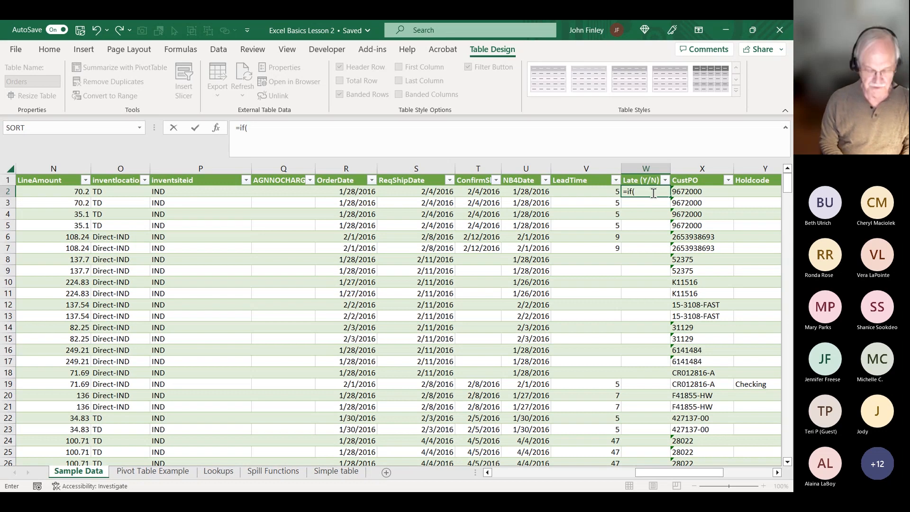
text(O)
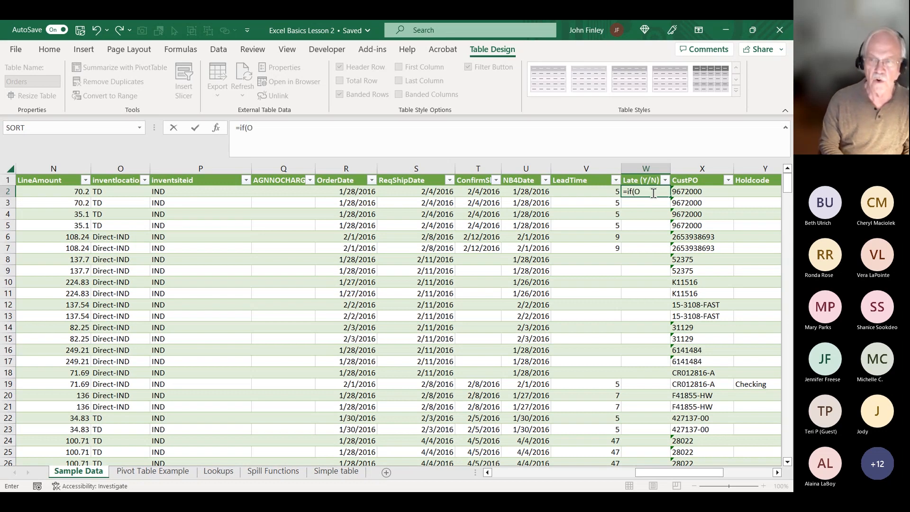
text(t)
key(BackSpace)
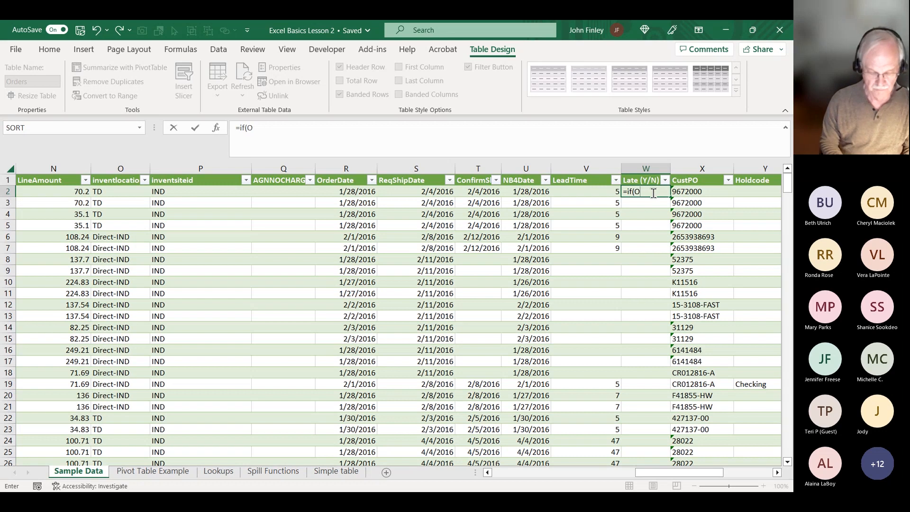
text(r()
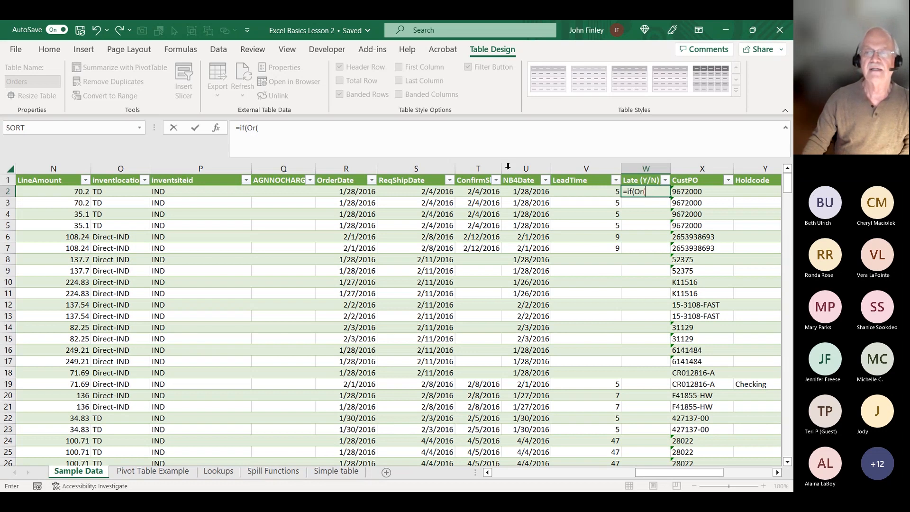
click(483, 192)
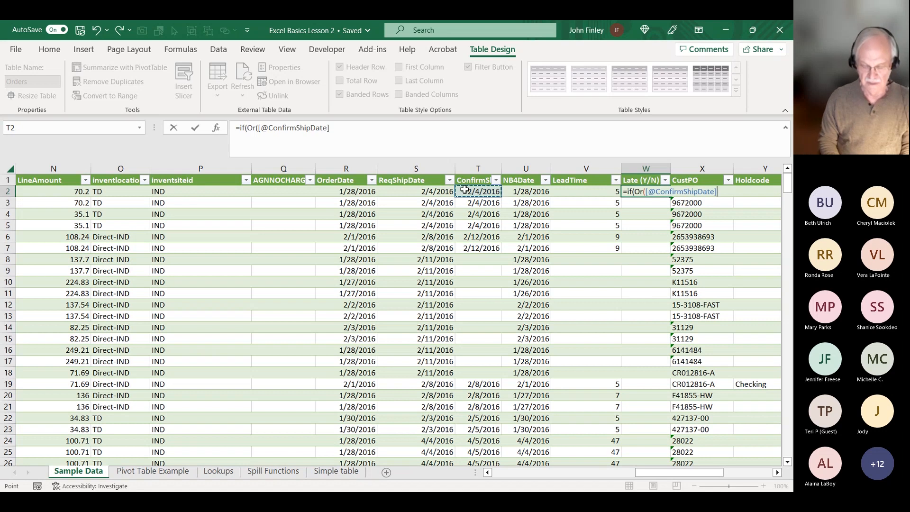
text(>)
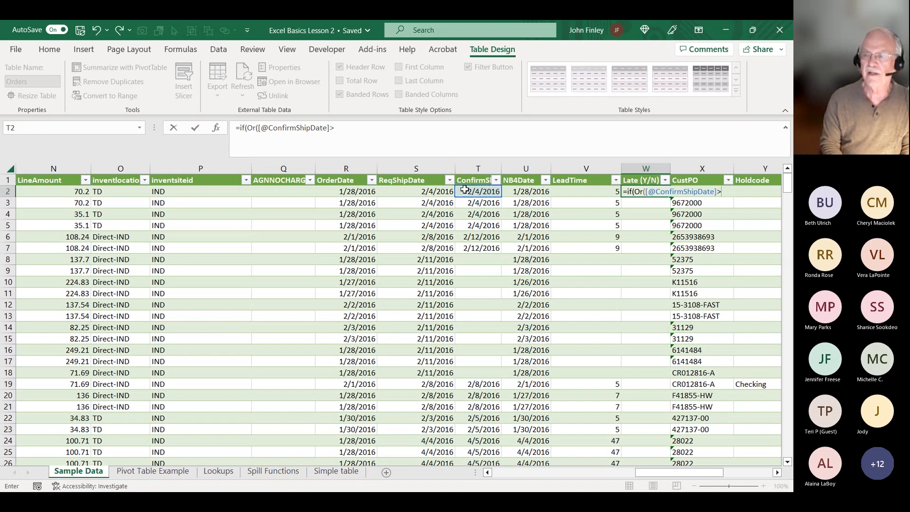
key(Left)
key(Left)
key(Left)
key(Left)
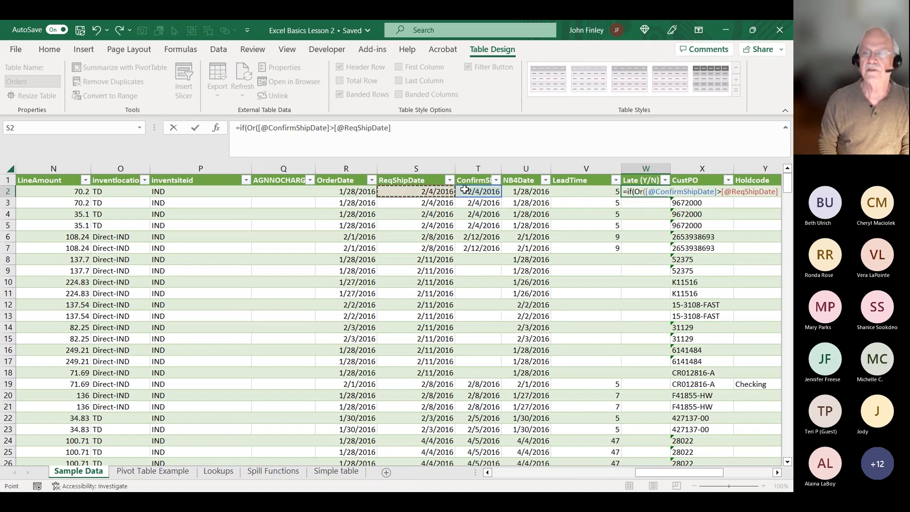
text(,)
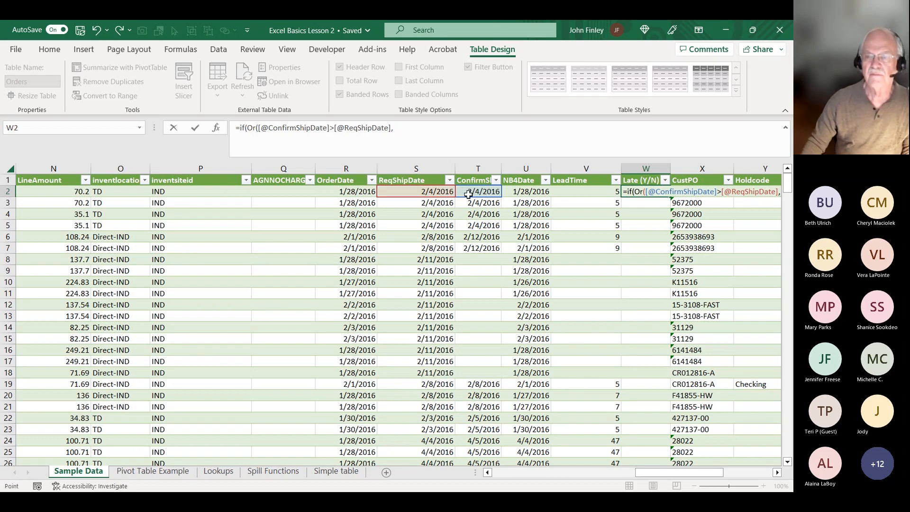
click(466, 193)
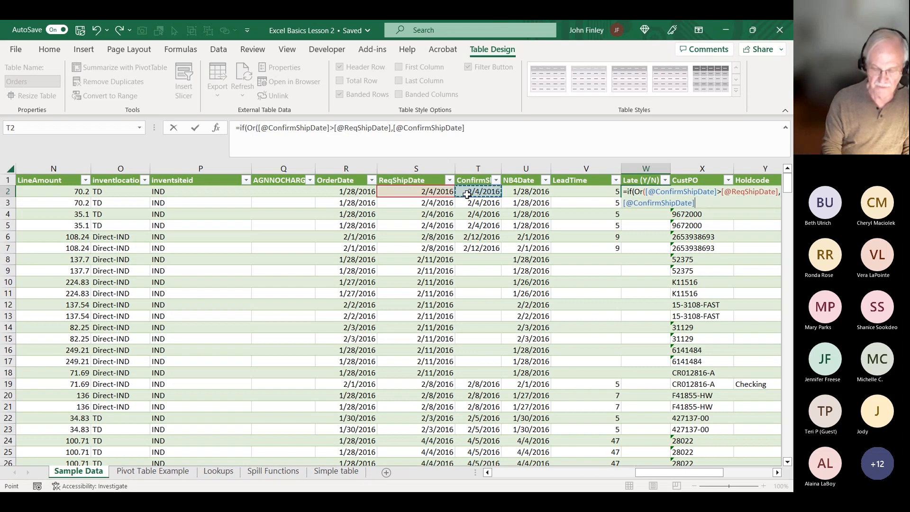
text(="")
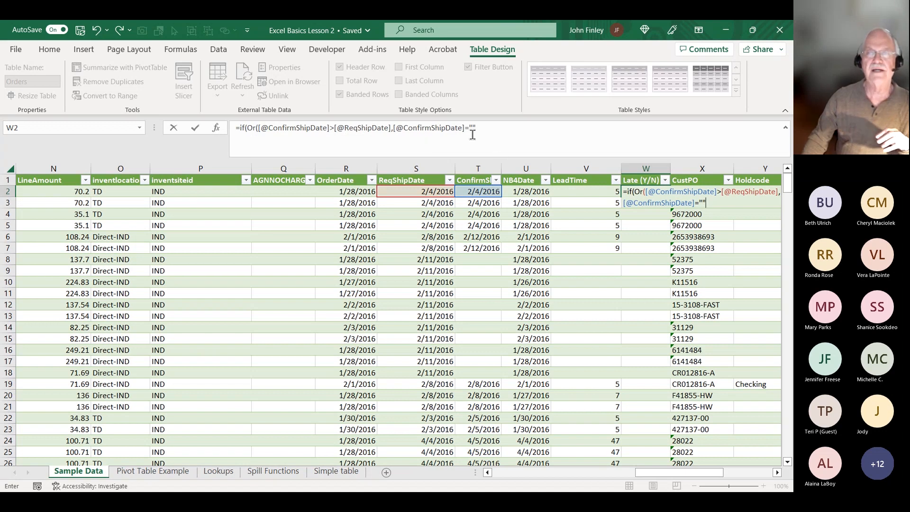
Nest the blank ConfirmShipDate test inside an AND function and start that function's second condition with Today()>
click(396, 133)
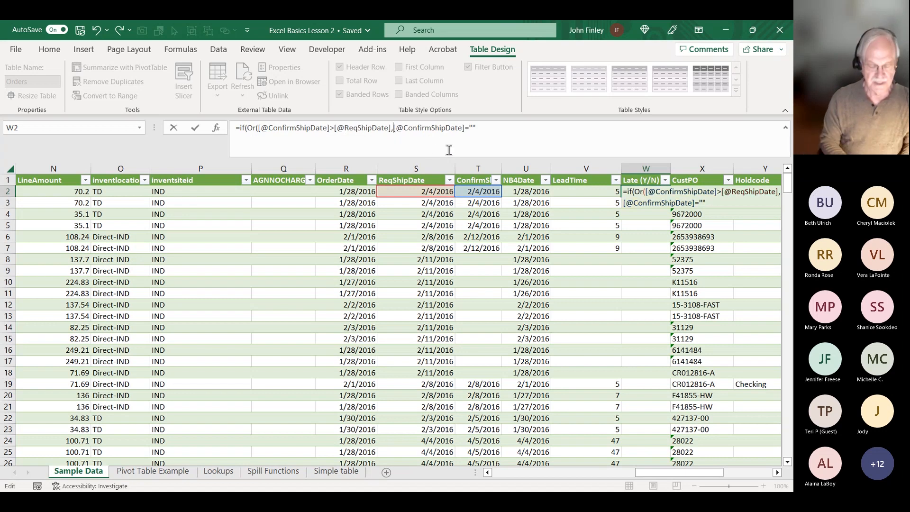
text(AND)
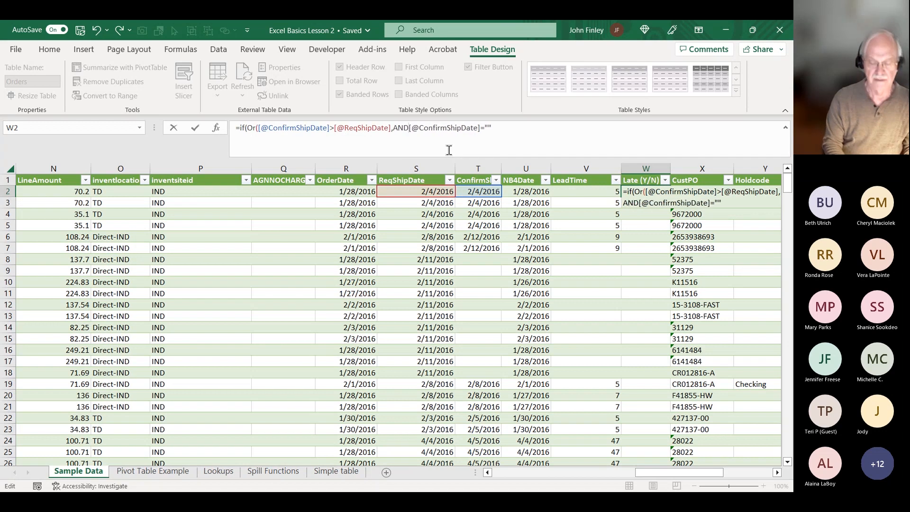
text(()
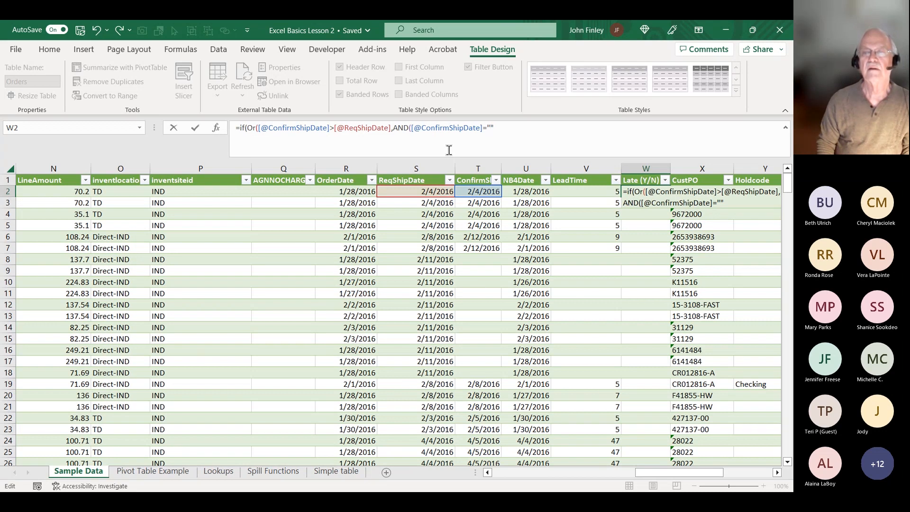
text(,)
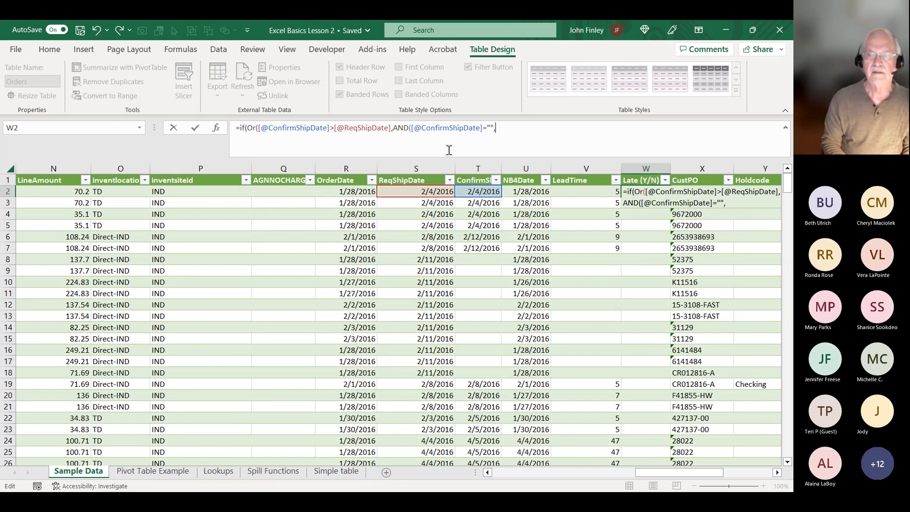
text(Tod)
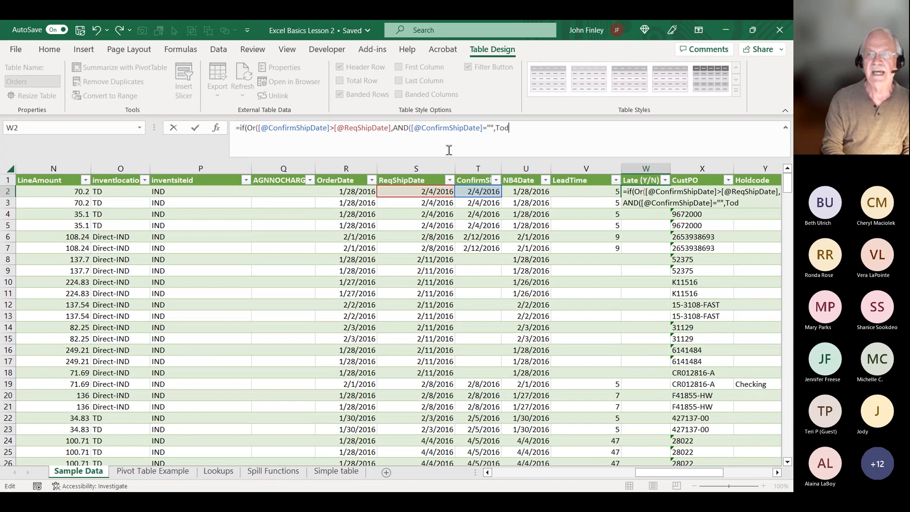
text(ay())
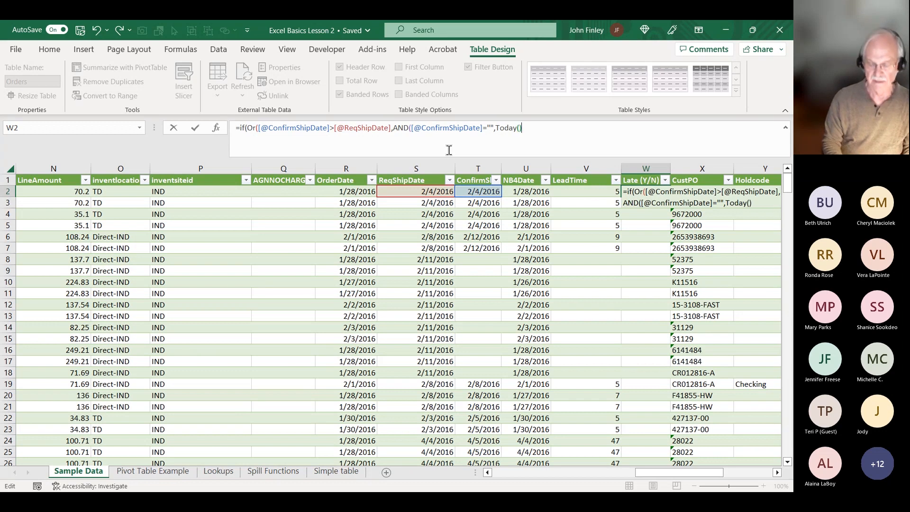
text(>)
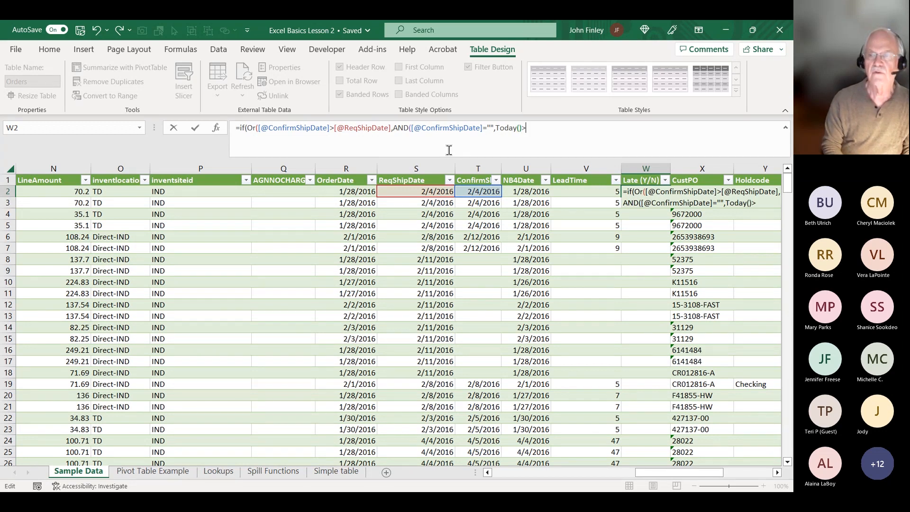
key(Left)
key(Left)
key(Left)
key(Left)
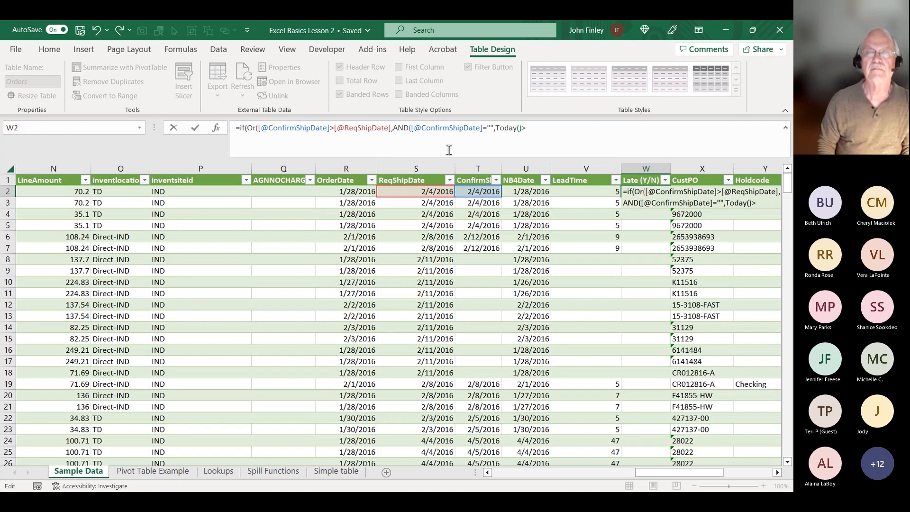
click(438, 190)
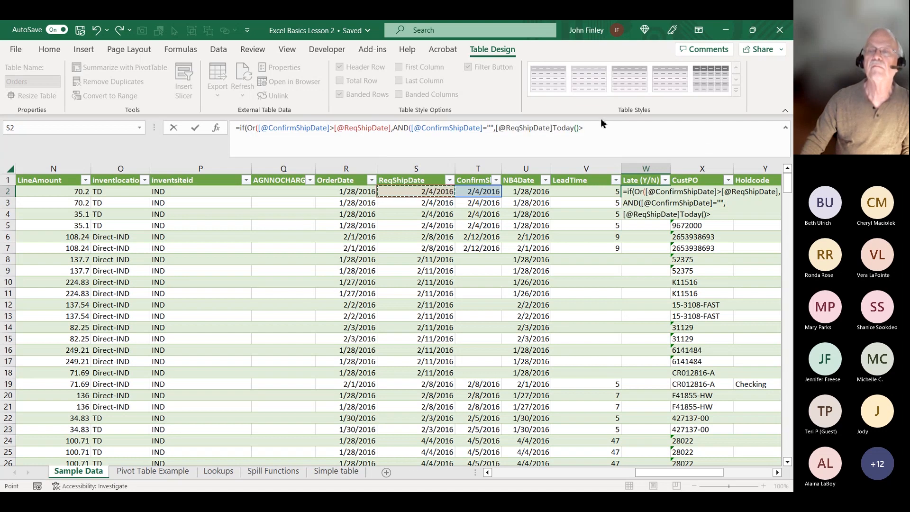
click(554, 129)
key(BackSpace)
key(BackSpace)
key(BackSpace)
key(BackSpace)
key(BackSpace)
key(BackSpace)
key(BackSpace)
key(BackSpace)
key(BackSpace)
key(BackSpace)
key(BackSpace)
key(BackSpace)
key(BackSpace)
key(BackSpace)
key(BackSpace)
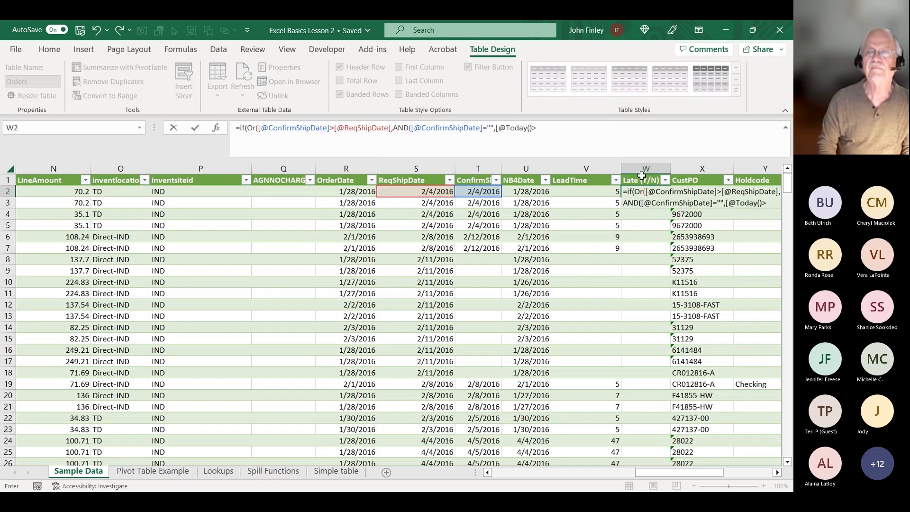
key(Return)
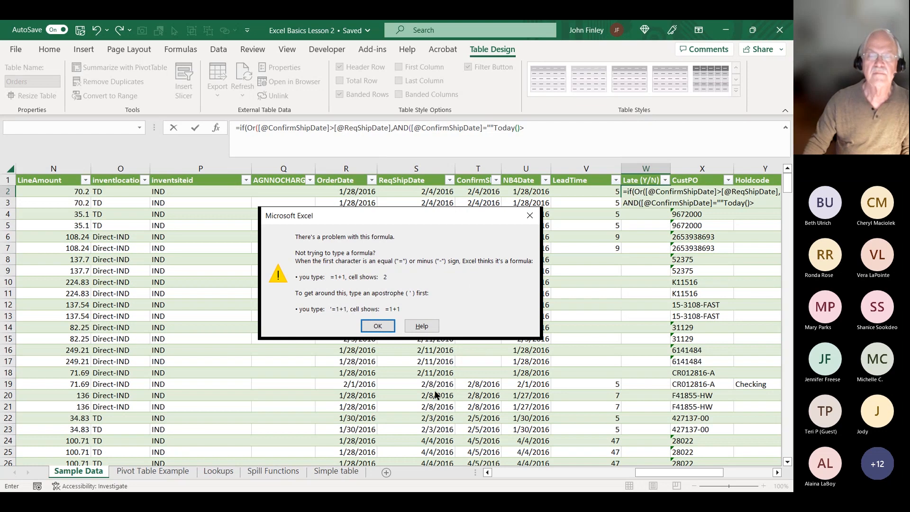
click(375, 326)
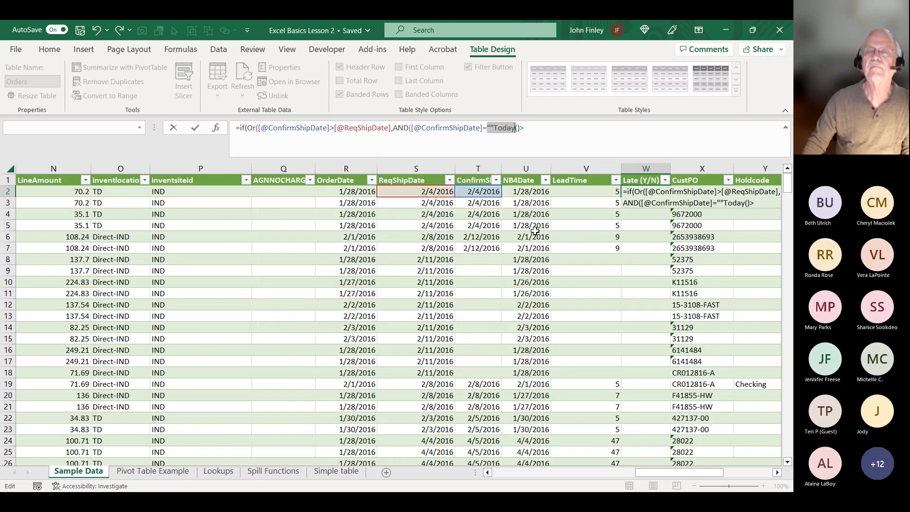
click(488, 127)
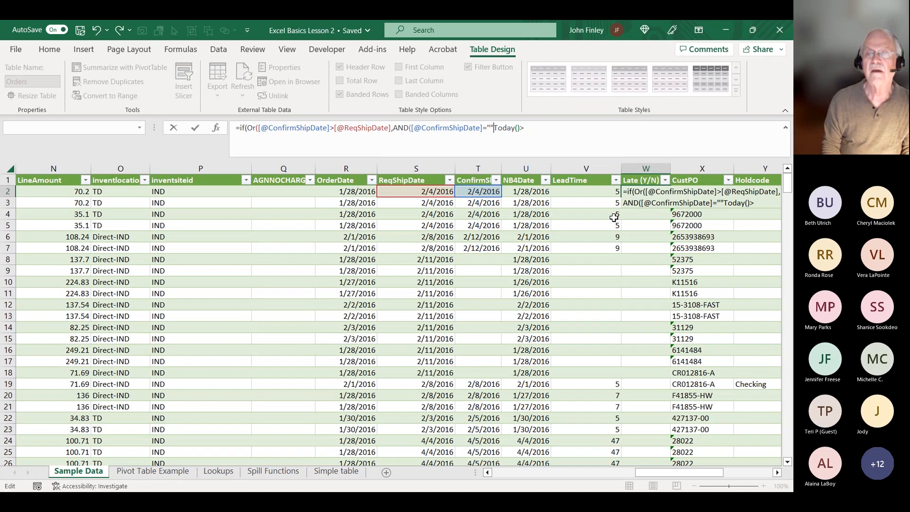
text(,)
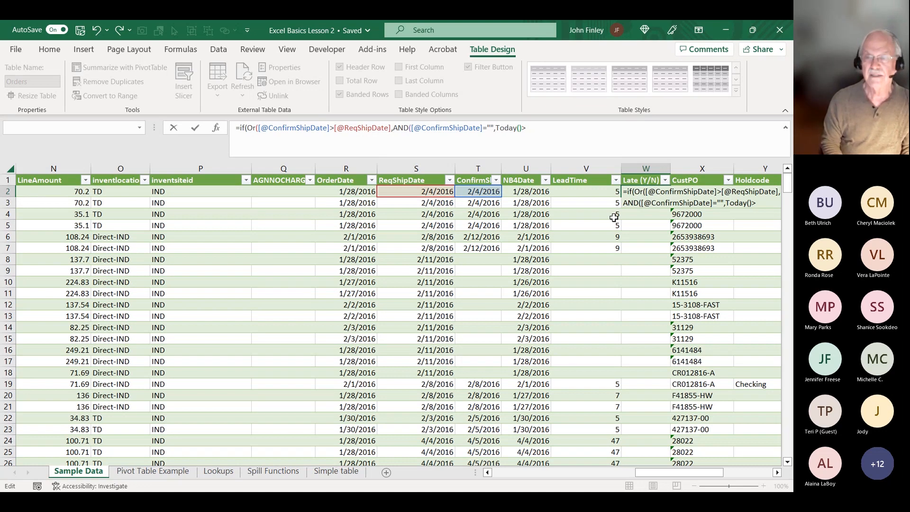
click(420, 192)
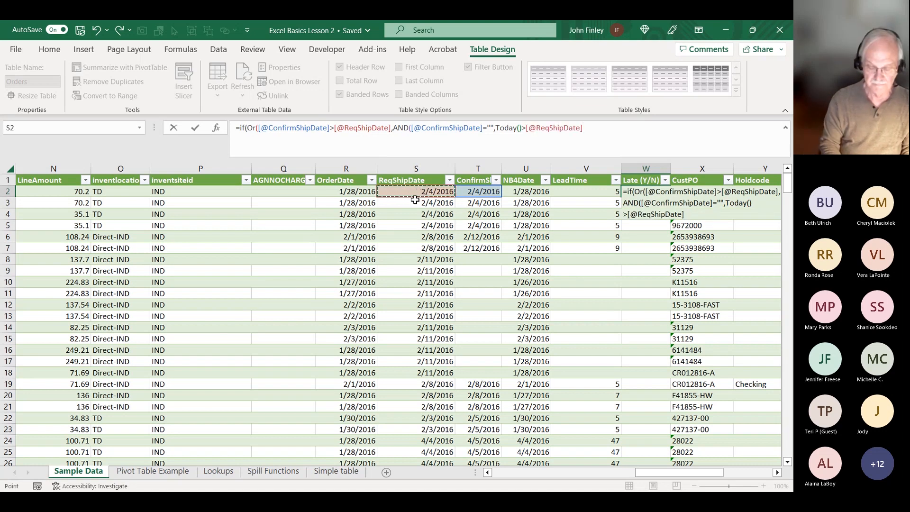
text()))
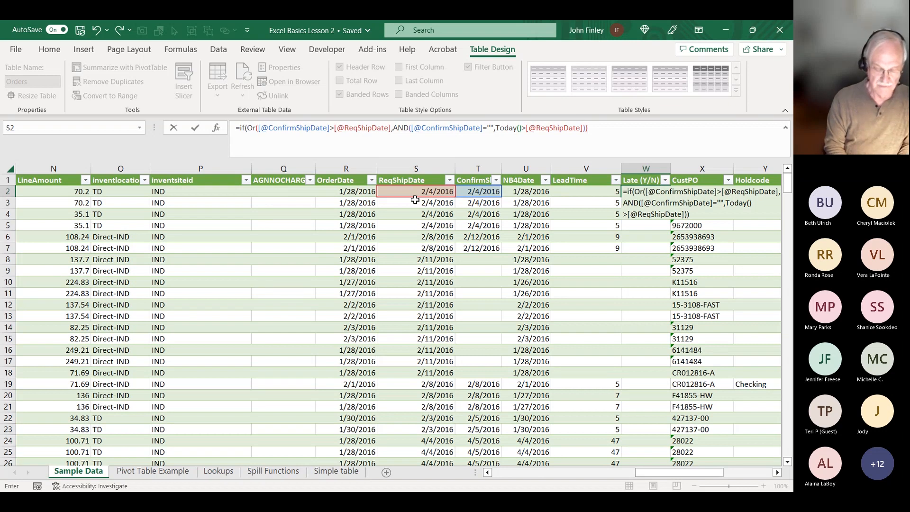
text(,"Y",)
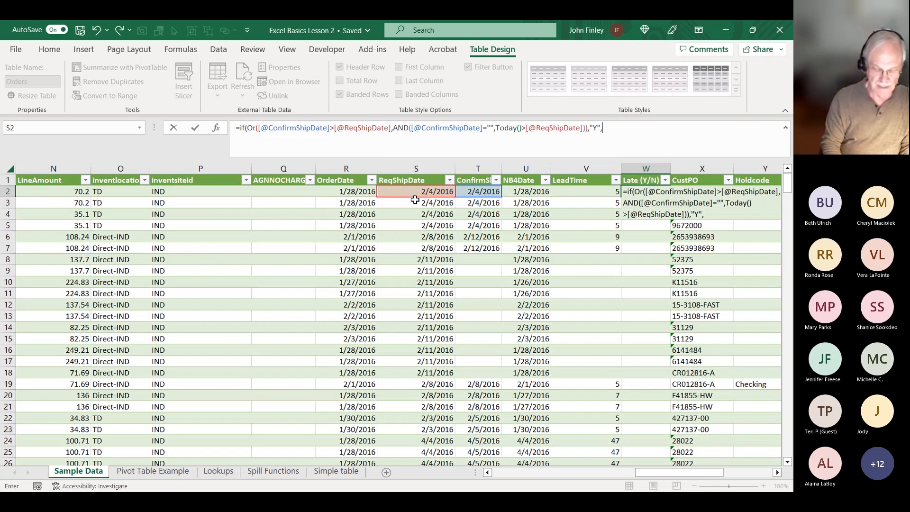
text("N)
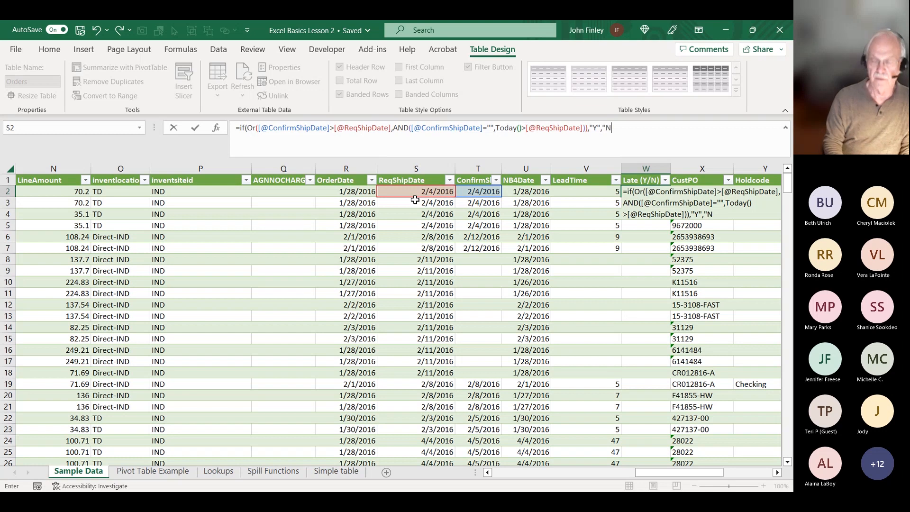
text("))
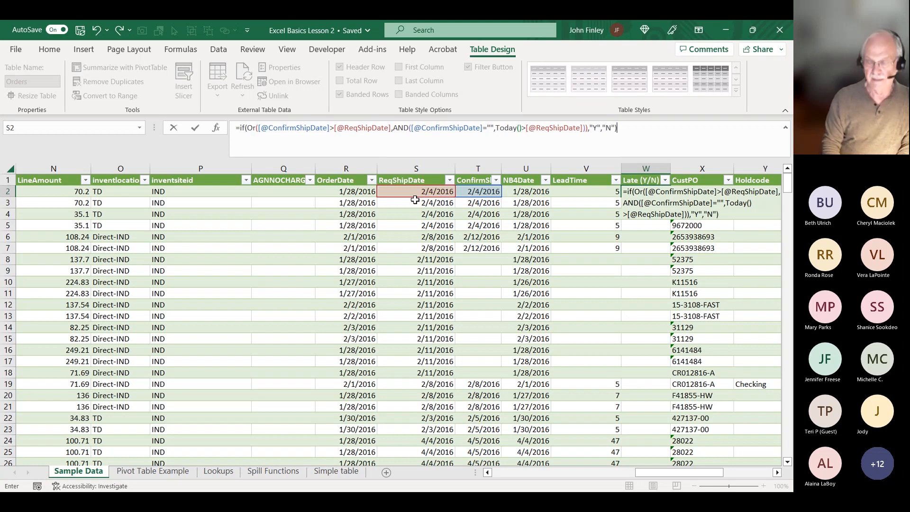
key(Return)
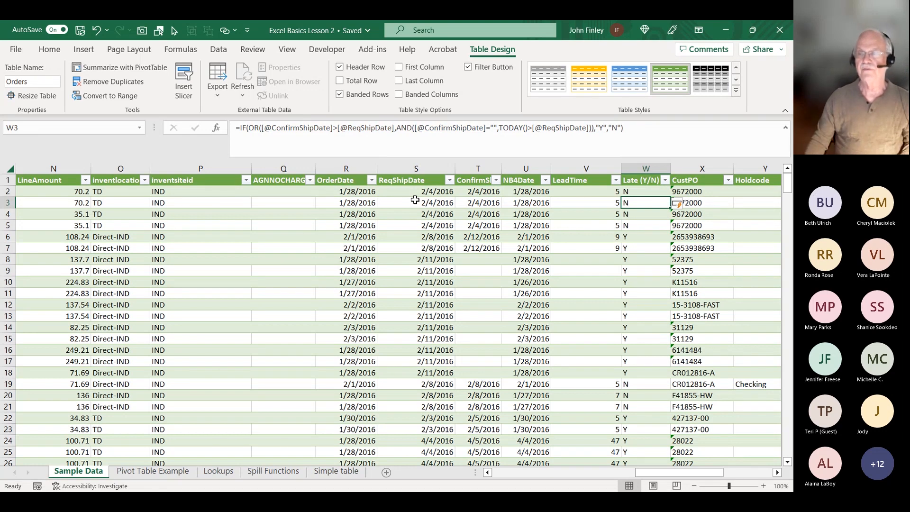
scroll(635, 238, down, 3)
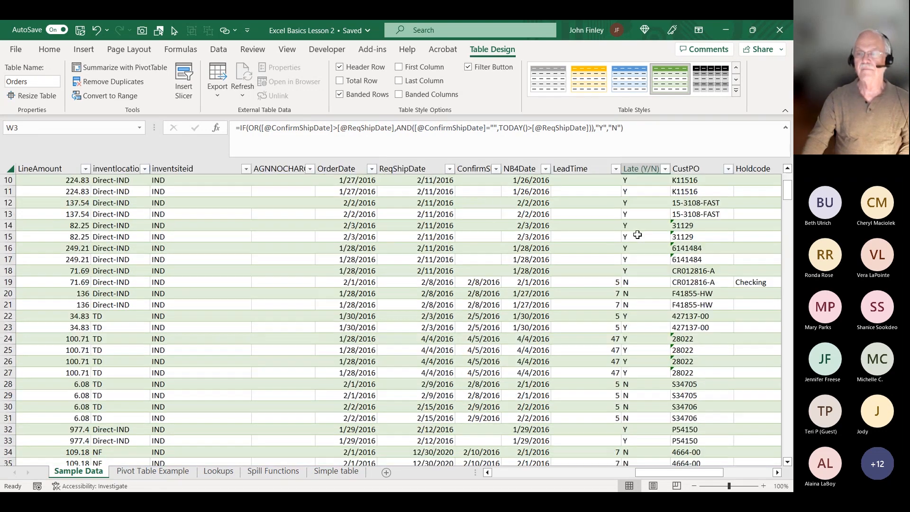
scroll(620, 260, down, 4)
scroll(635, 252, up, 7)
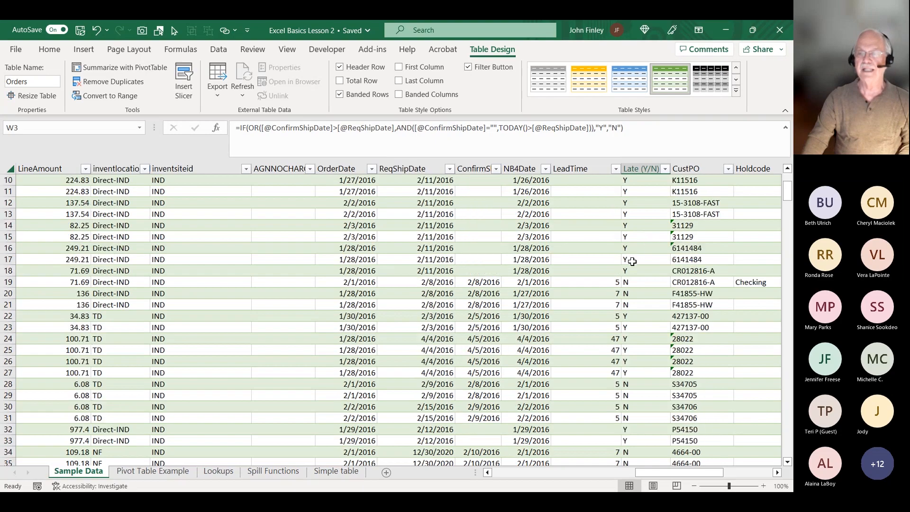